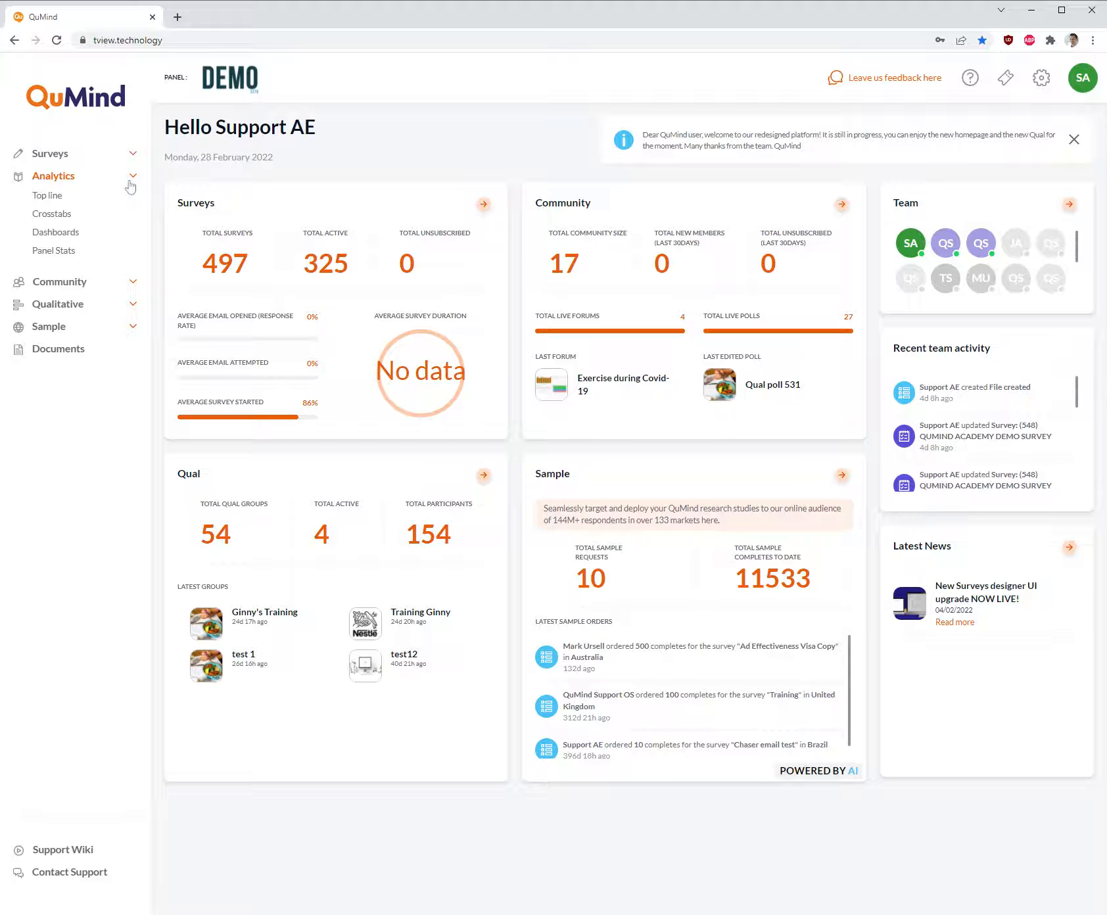
- Create a new analytics dashboard, name it "Test demo 001" and save it
{"action": "left_click", "coordinate": [56, 232]}
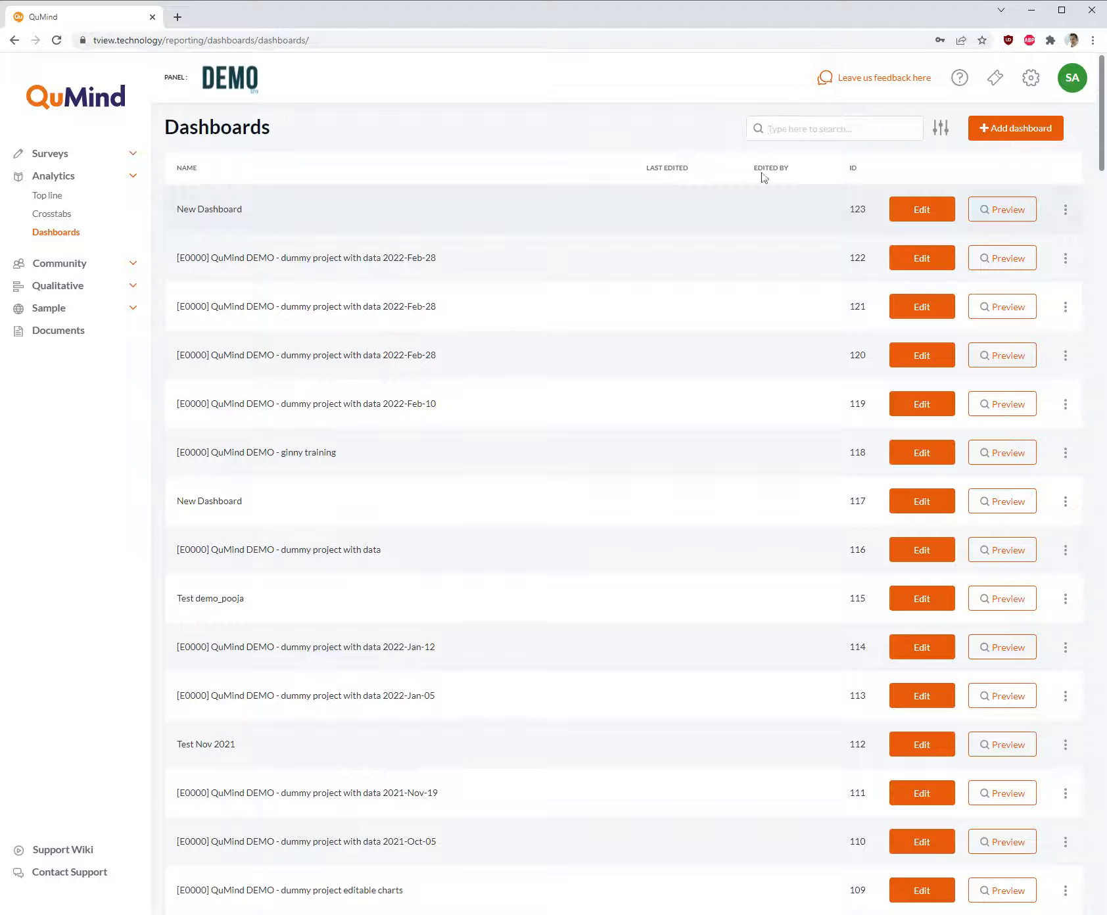
{"action": "left_click", "coordinate": [1021, 140]}
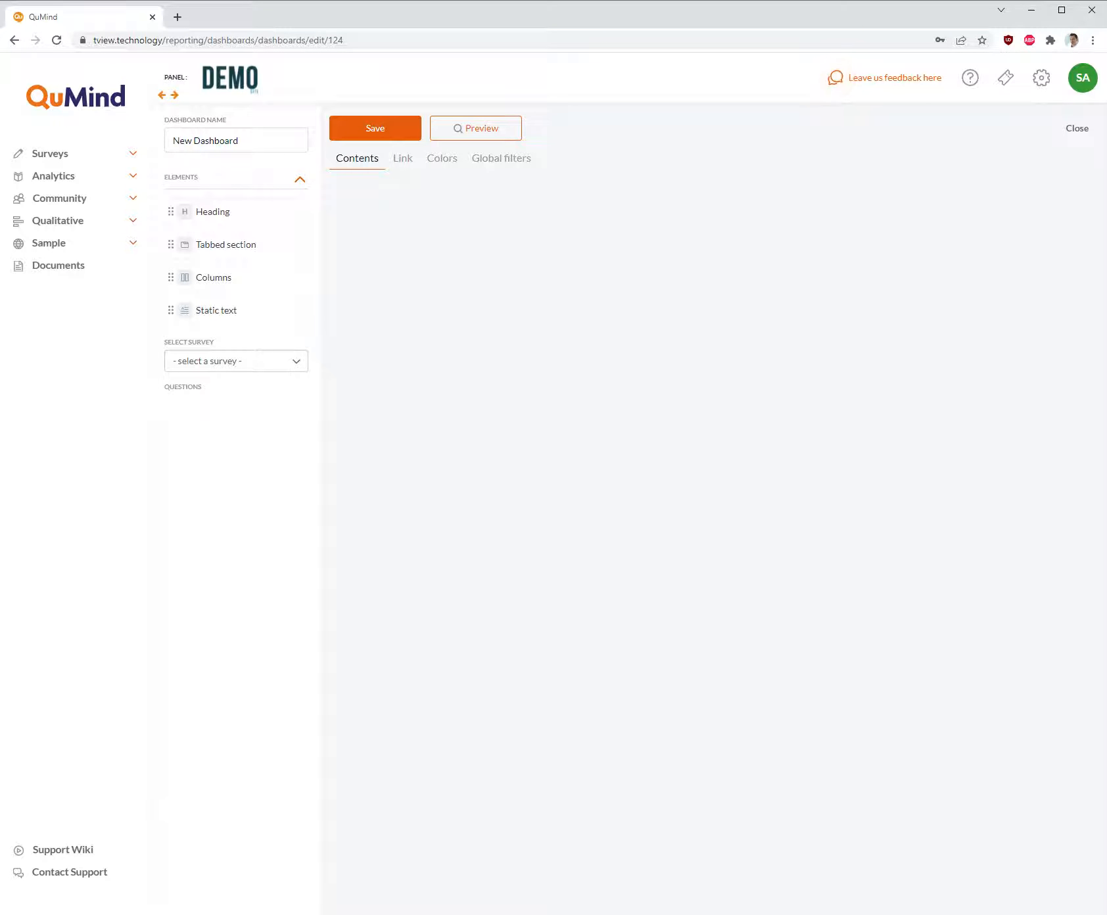
{"action": "key", "text": "ctrl+shift+Left"}
{"action": "key", "text": "ctrl+shift+Left"}
{"action": "type", "text": "Test demo 001"}
{"action": "left_click", "coordinate": [396, 140]}
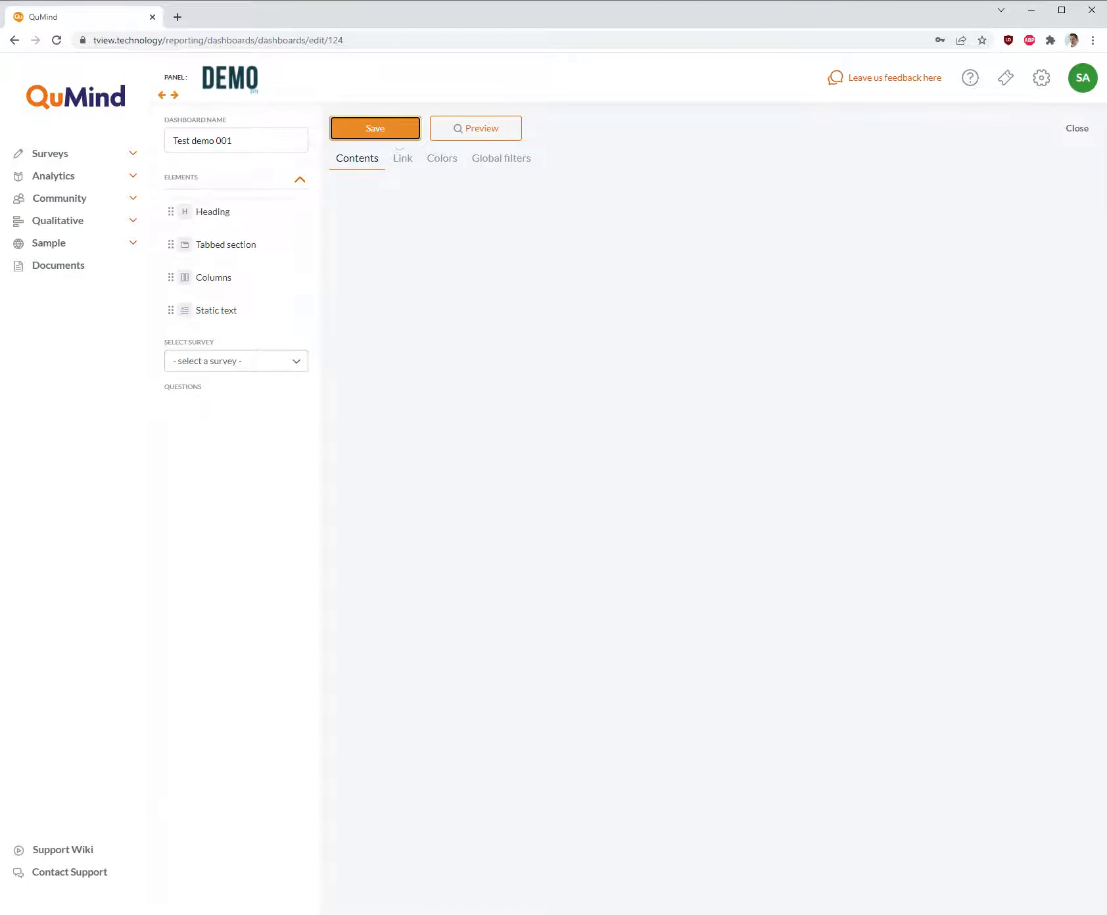
- Find the surveys matching "dummy" and choose "[E0000] QuMind DEMO - dummy project with data" as the dashboard's data source
{"action": "left_click", "coordinate": [287, 365]}
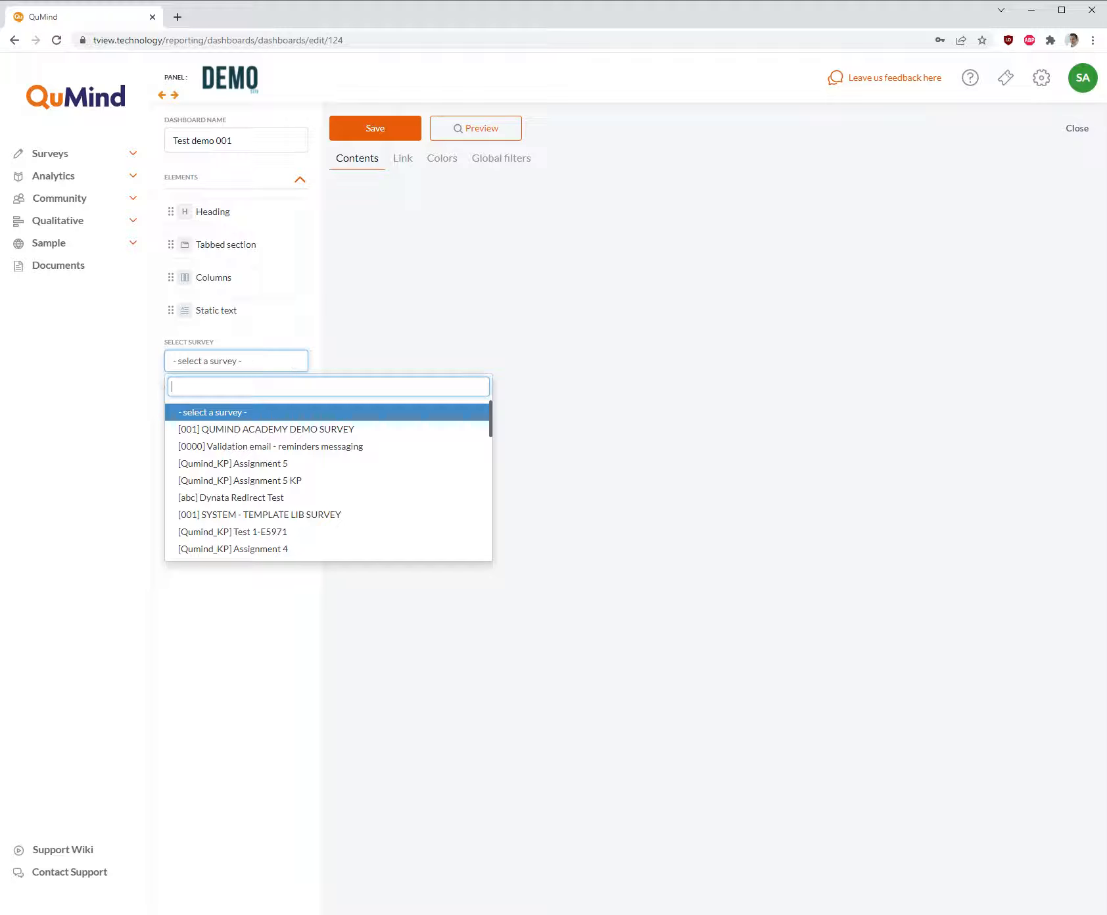
{"action": "type", "text": "dummy"}
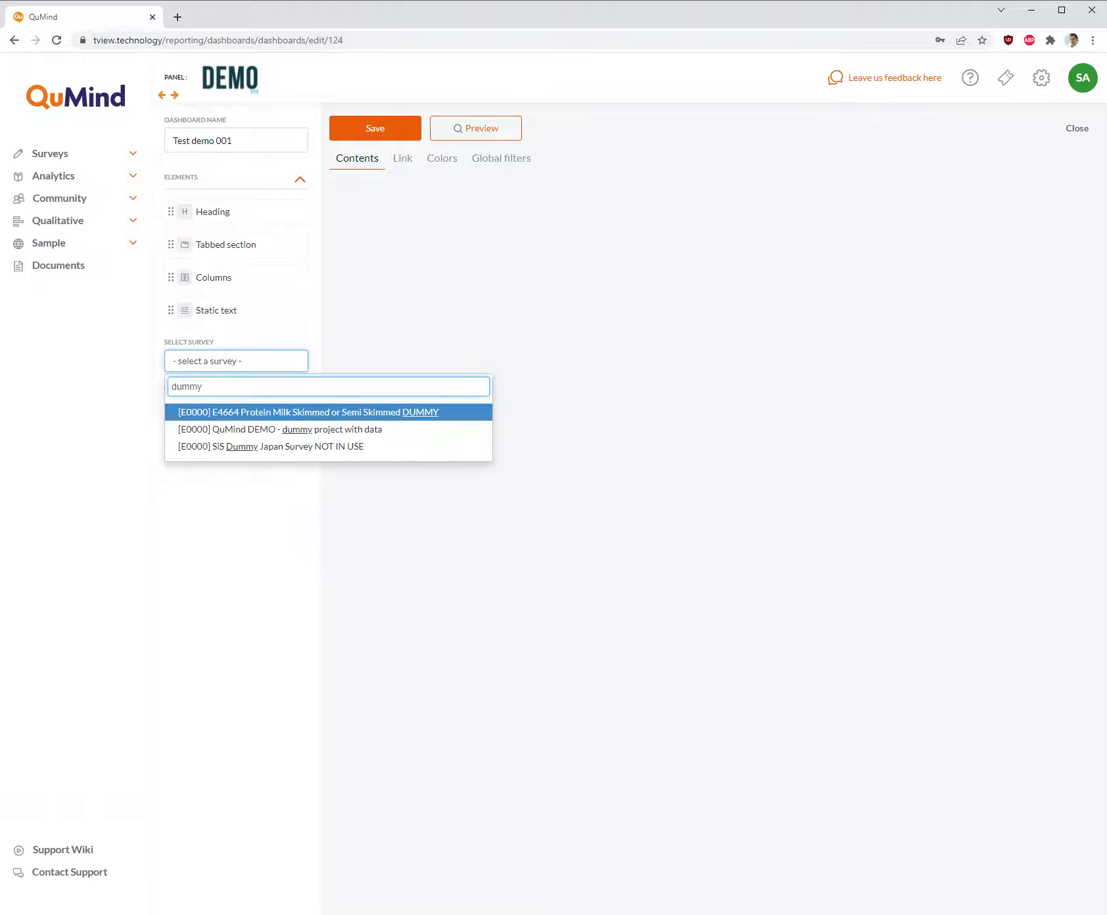
{"action": "left_click", "coordinate": [251, 434]}
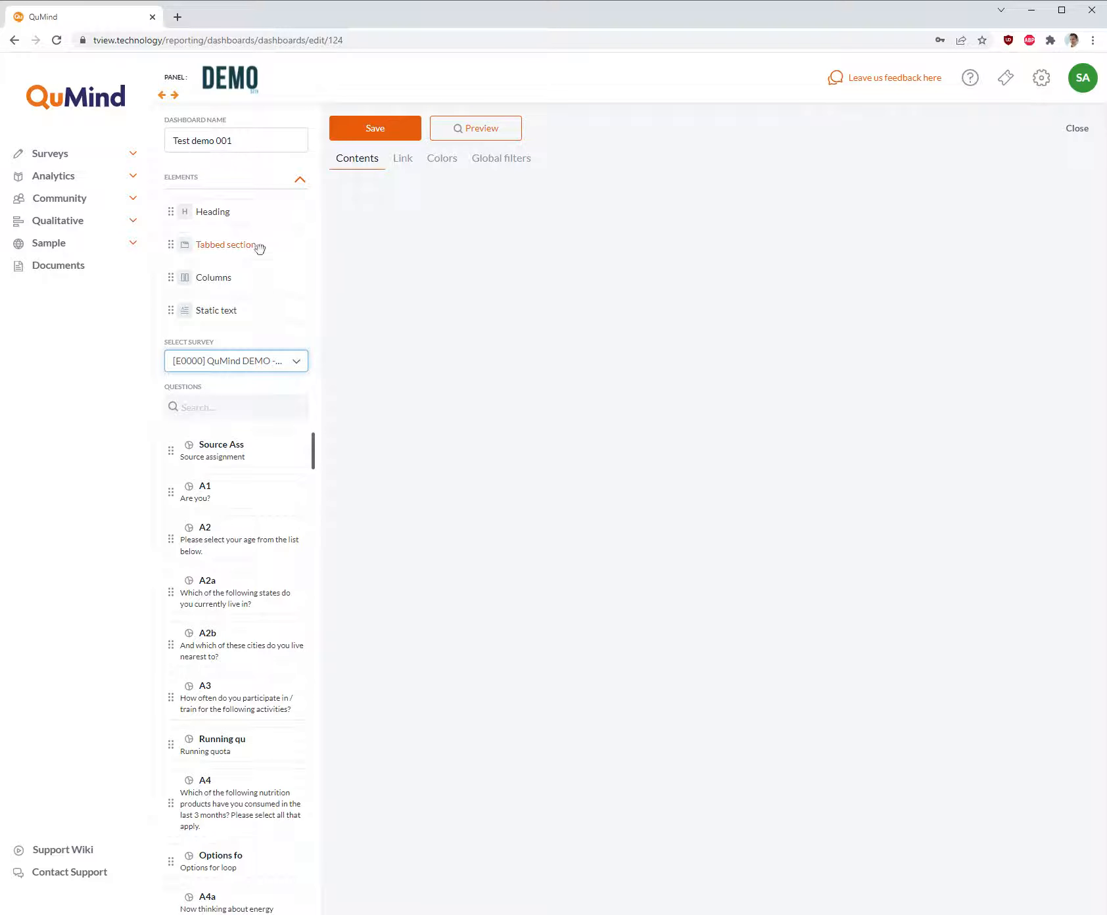
- Add a tabbed section to the empty dashboard with one tab named "Demographics" and save the section
{"action": "left_click_drag", "start_coordinate": [261, 245], "coordinate": [663, 190]}
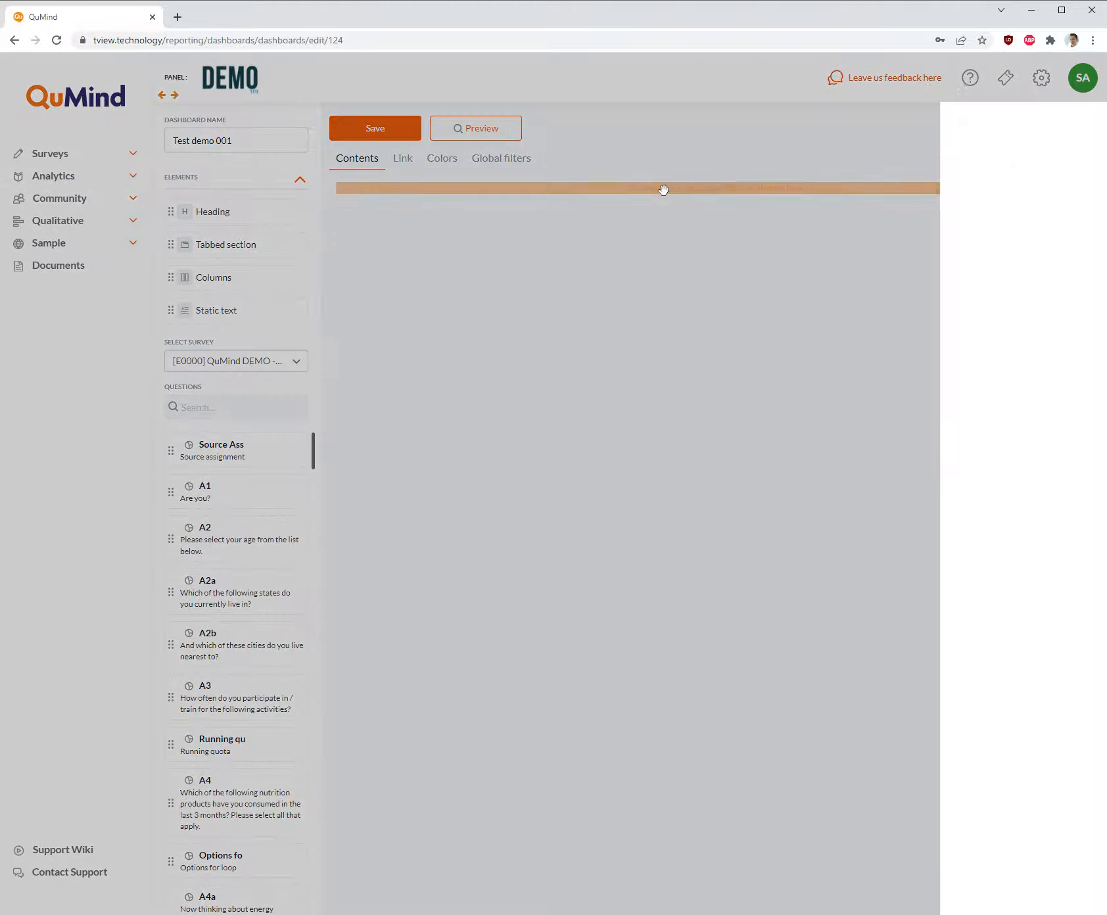
{"action": "type", "text": "Demographics"}
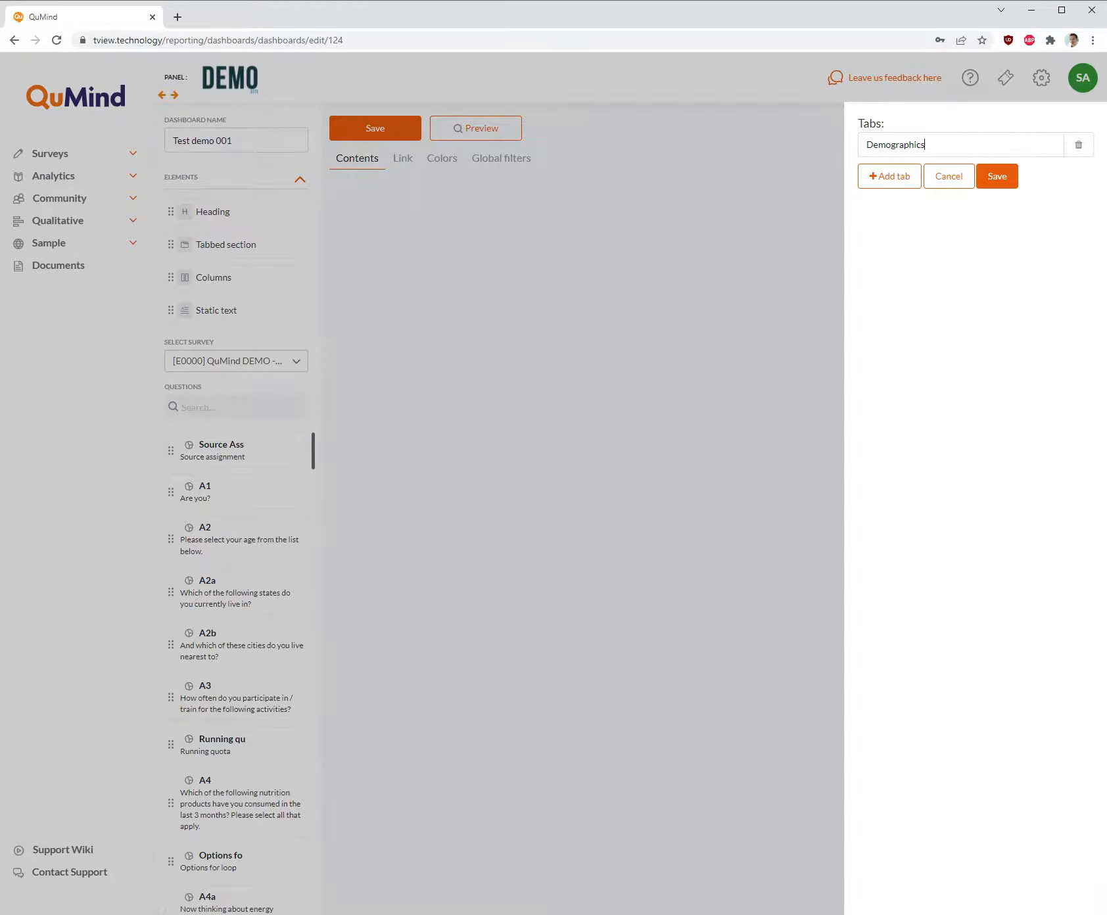
{"action": "left_click", "coordinate": [997, 187]}
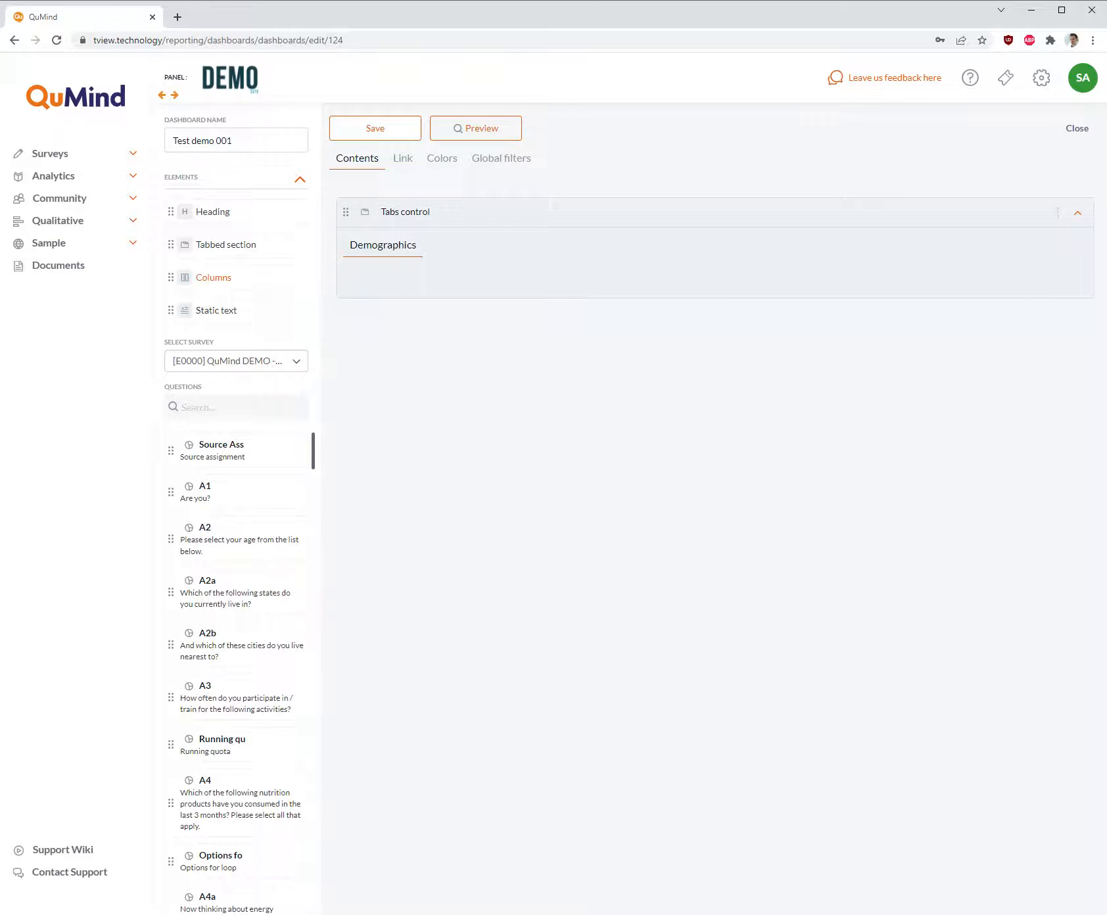
- Place a columns layout inside the Demographics tab and set its number of columns to 3
{"action": "left_click_drag", "start_coordinate": [239, 282], "coordinate": [600, 275]}
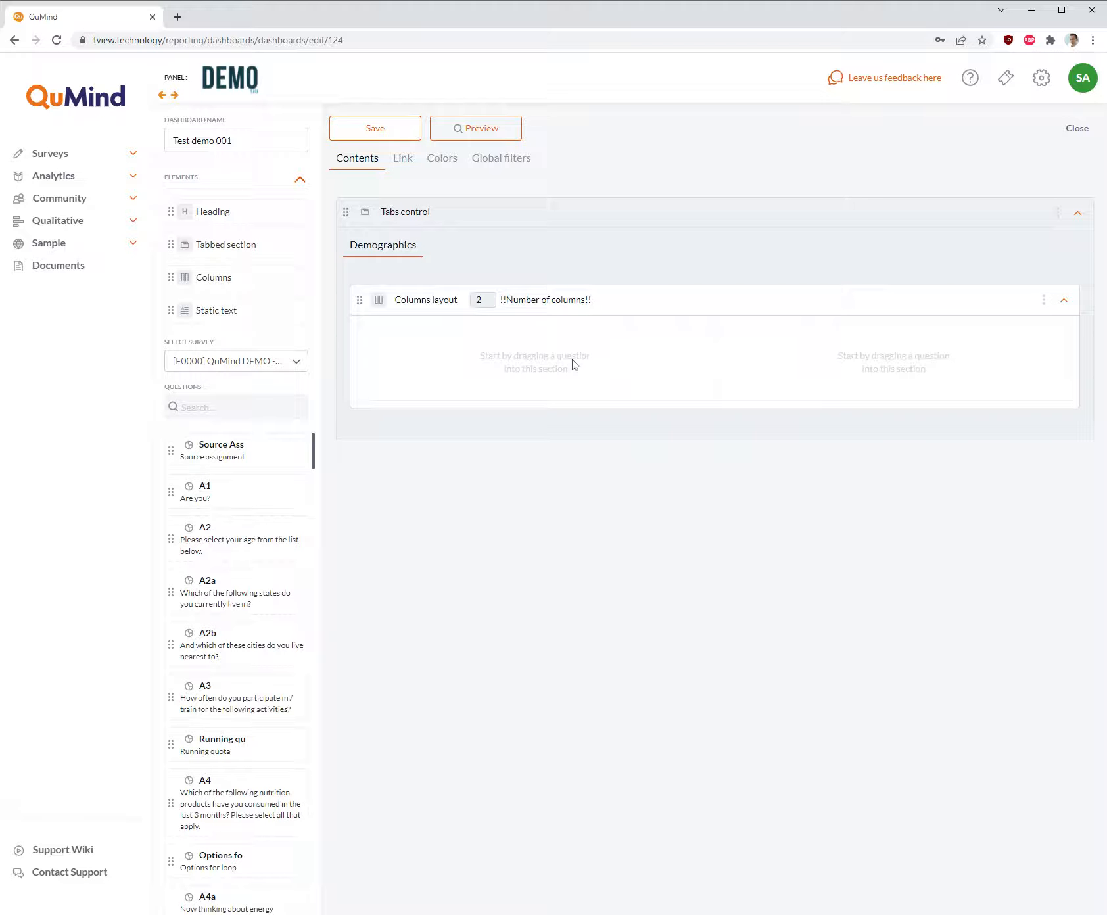
{"action": "left_click", "coordinate": [489, 296]}
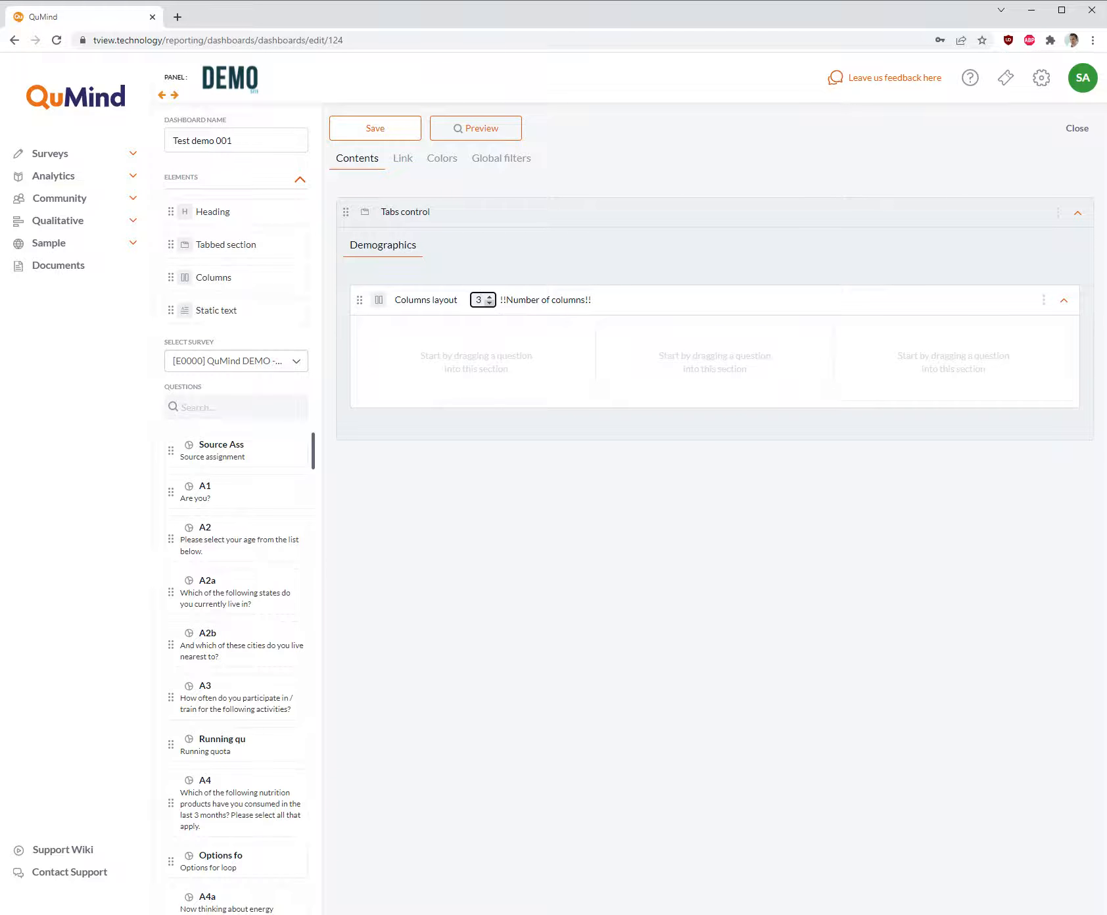
{"action": "left_click", "coordinate": [776, 547]}
- Place question A1 (Are you?) in the third column and question A2 (age) in the middle column
{"action": "left_click_drag", "start_coordinate": [198, 491], "coordinate": [914, 338]}
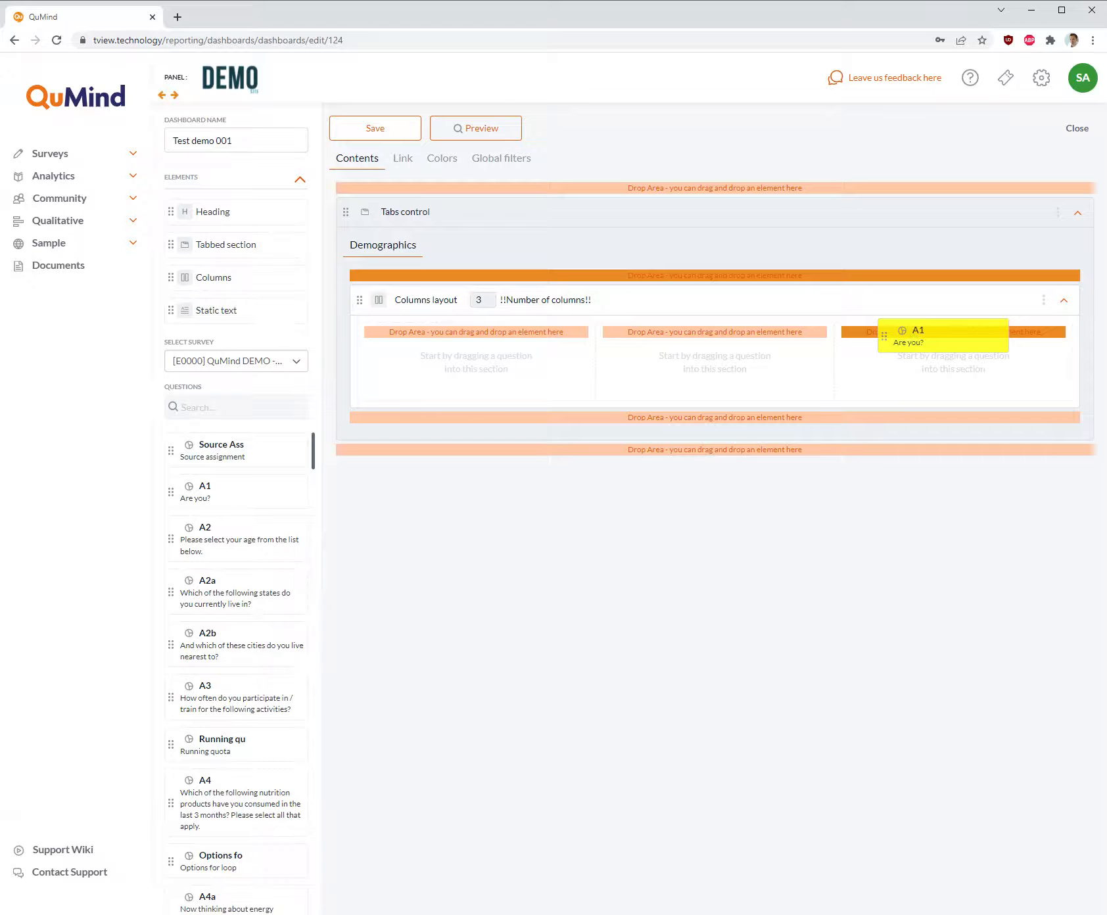
{"action": "left_click_drag", "start_coordinate": [914, 337], "coordinate": [920, 339]}
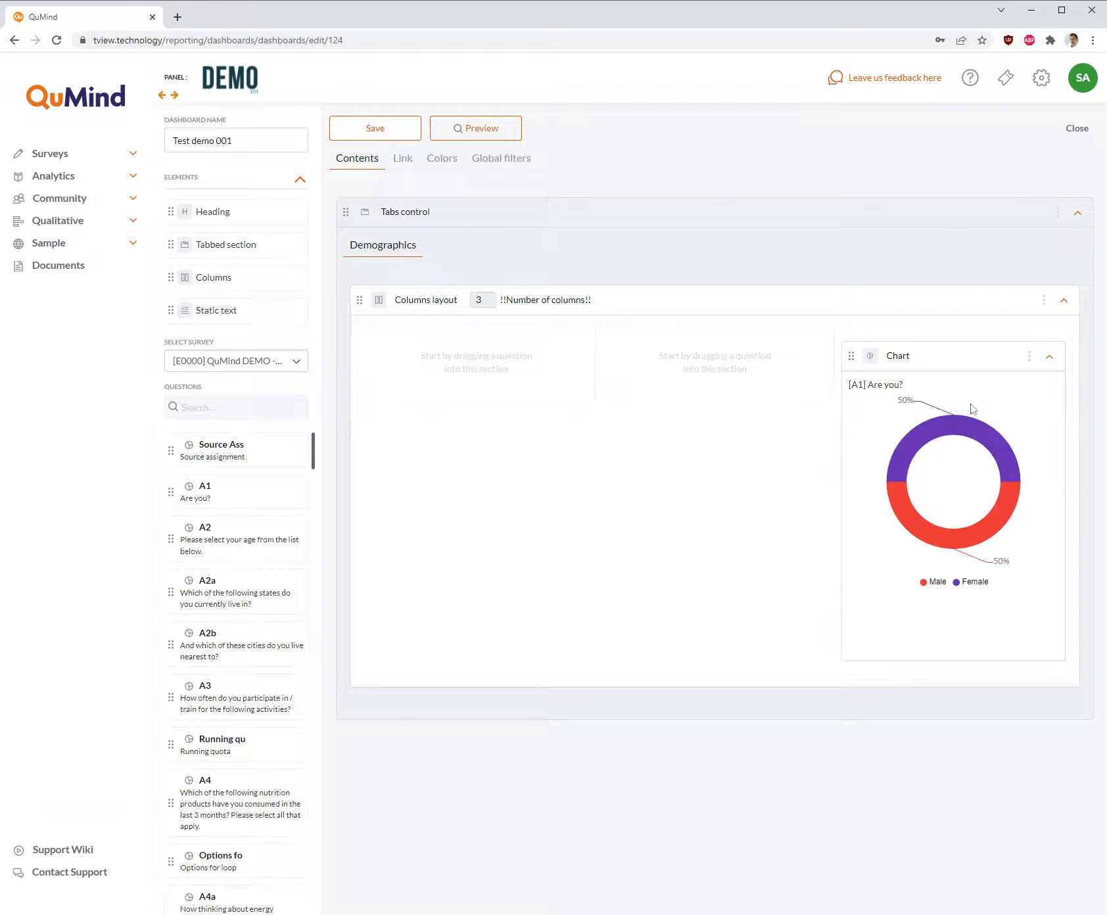
{"action": "mouse_move", "coordinate": [982, 440]}
{"action": "left_click_drag", "start_coordinate": [213, 541], "coordinate": [712, 334]}
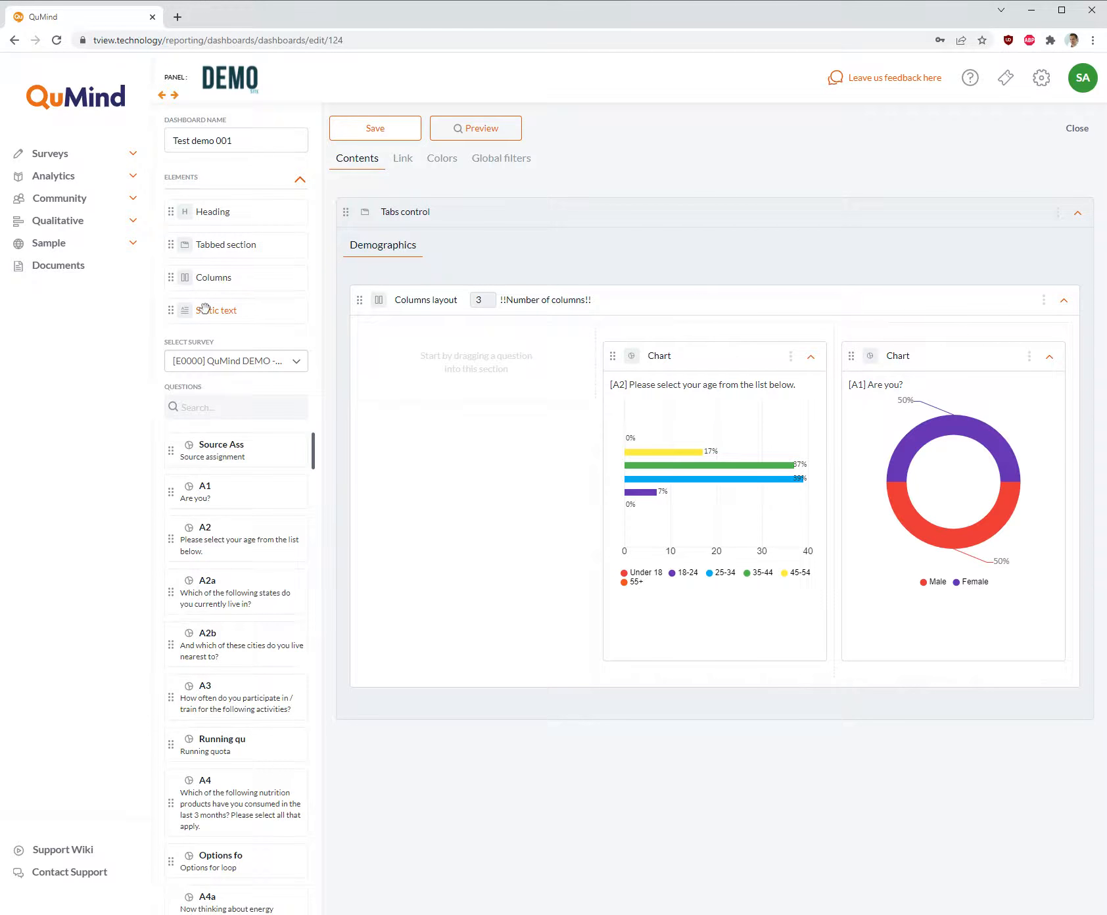
- Add static text to the first column and replace its placeholder with "This dashboard is about the demog's for survey study XYZ."
{"action": "left_click_drag", "start_coordinate": [205, 309], "coordinate": [460, 327]}
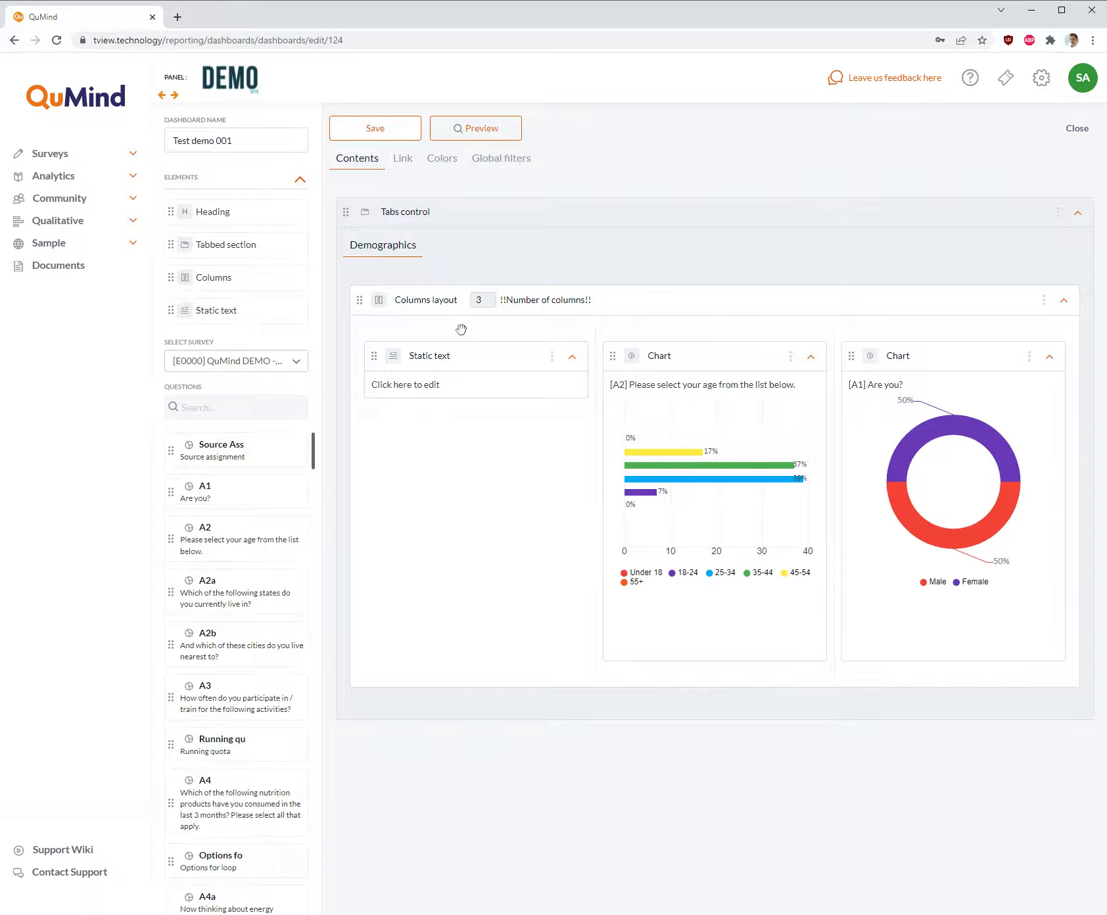
{"action": "left_click", "coordinate": [469, 384]}
{"action": "key", "text": "BackSpace"}
{"action": "key", "text": "BackSpace"}
{"action": "key", "text": "BackSpace"}
{"action": "key", "text": "BackSpace"}
{"action": "key", "text": "BackSpace"}
{"action": "key", "text": "BackSpace"}
{"action": "key", "text": "BackSpace"}
{"action": "key", "text": "BackSpace"}
{"action": "key", "text": "BackSpace"}
{"action": "key", "text": "BackSpace"}
{"action": "key", "text": "BackSpace"}
{"action": "key", "text": "BackSpace"}
{"action": "key", "text": "BackSpace"}
{"action": "key", "text": "BackSpace"}
{"action": "key", "text": "BackSpace"}
{"action": "key", "text": "BackSpace"}
{"action": "key", "text": "BackSpace"}
{"action": "key", "text": "BackSpace"}
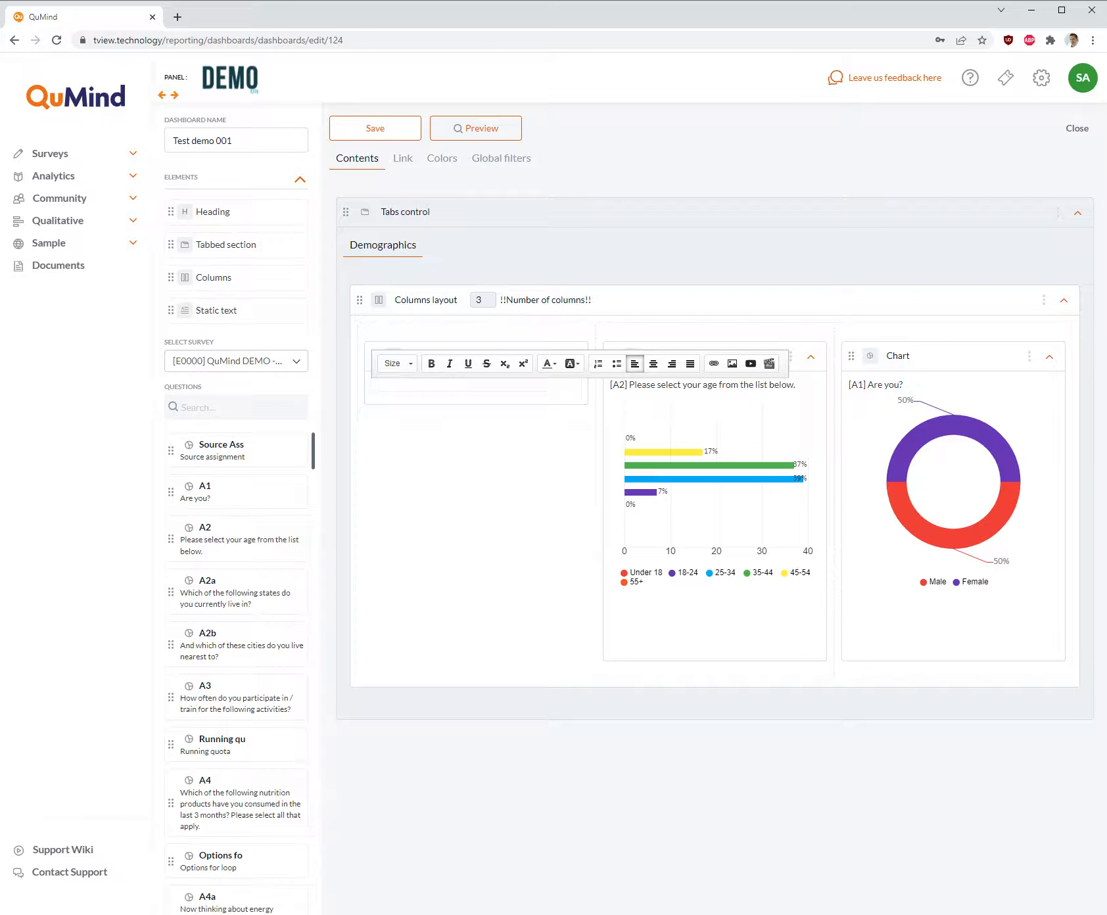
{"action": "type", "text": "This dashbo"}
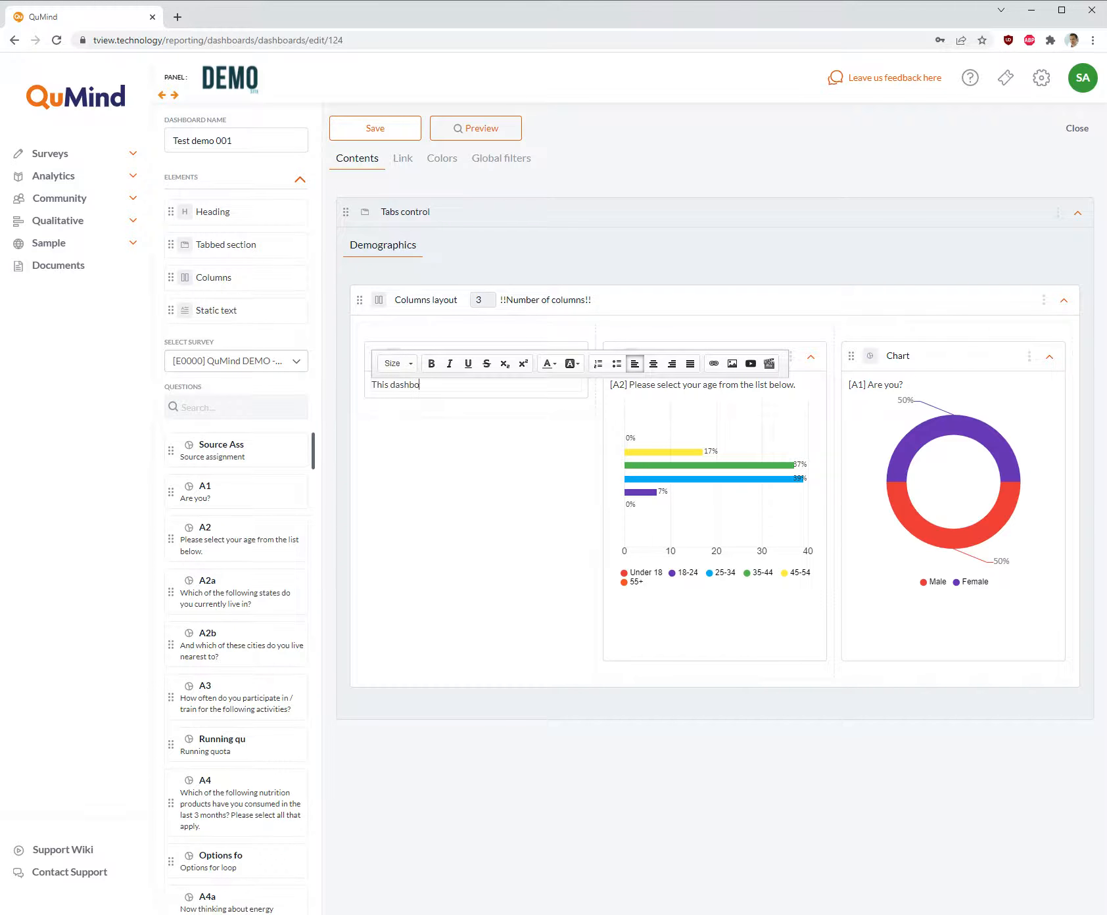
{"action": "type", "text": "ard is about the demog's for survey study XYZ."}
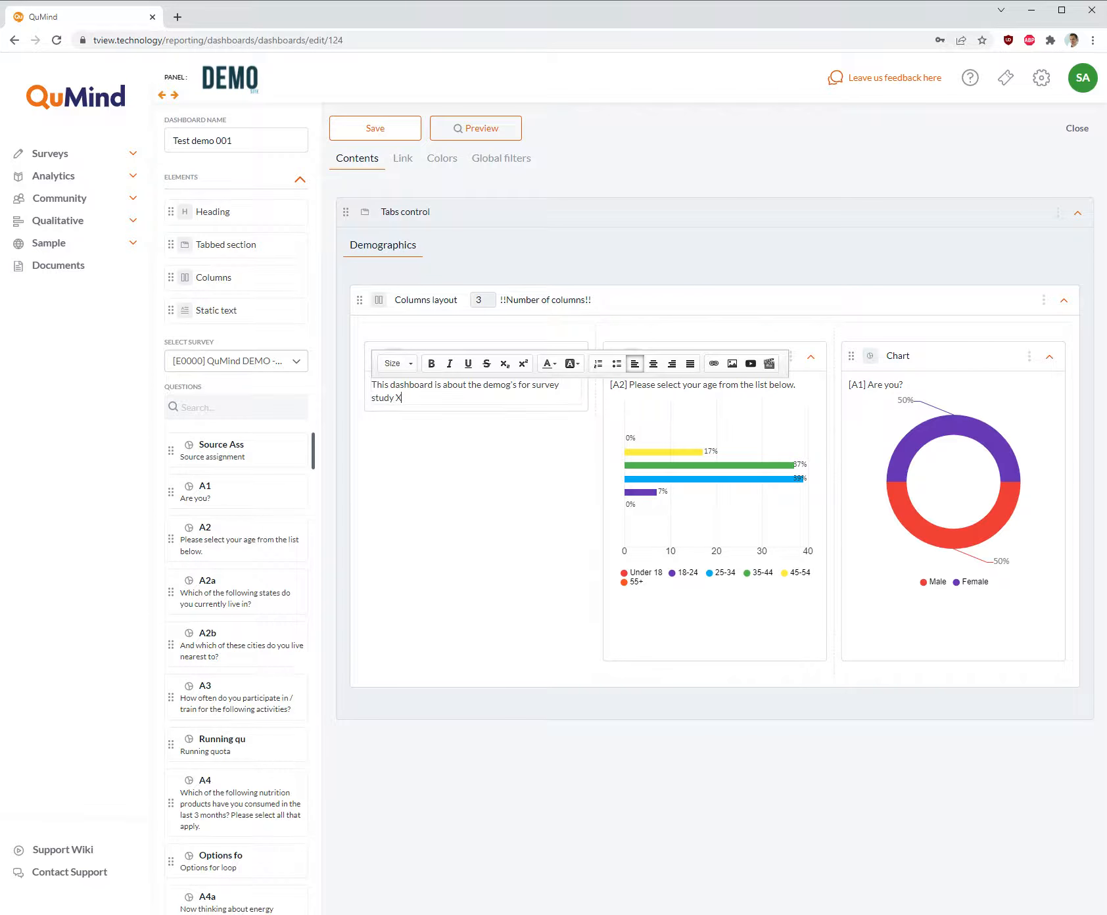
- Below the static text's opening sentence, add "Field times:" and "01/01/01 to 02/02/02" as separate paragraphs
{"action": "key", "text": "Return"}
{"action": "key", "text": "Return"}
{"action": "type", "text": "Field times:"}
{"action": "key", "text": "Return"}
{"action": "key", "text": "Return"}
{"action": "type", "text": "01/01/01 to 0"}
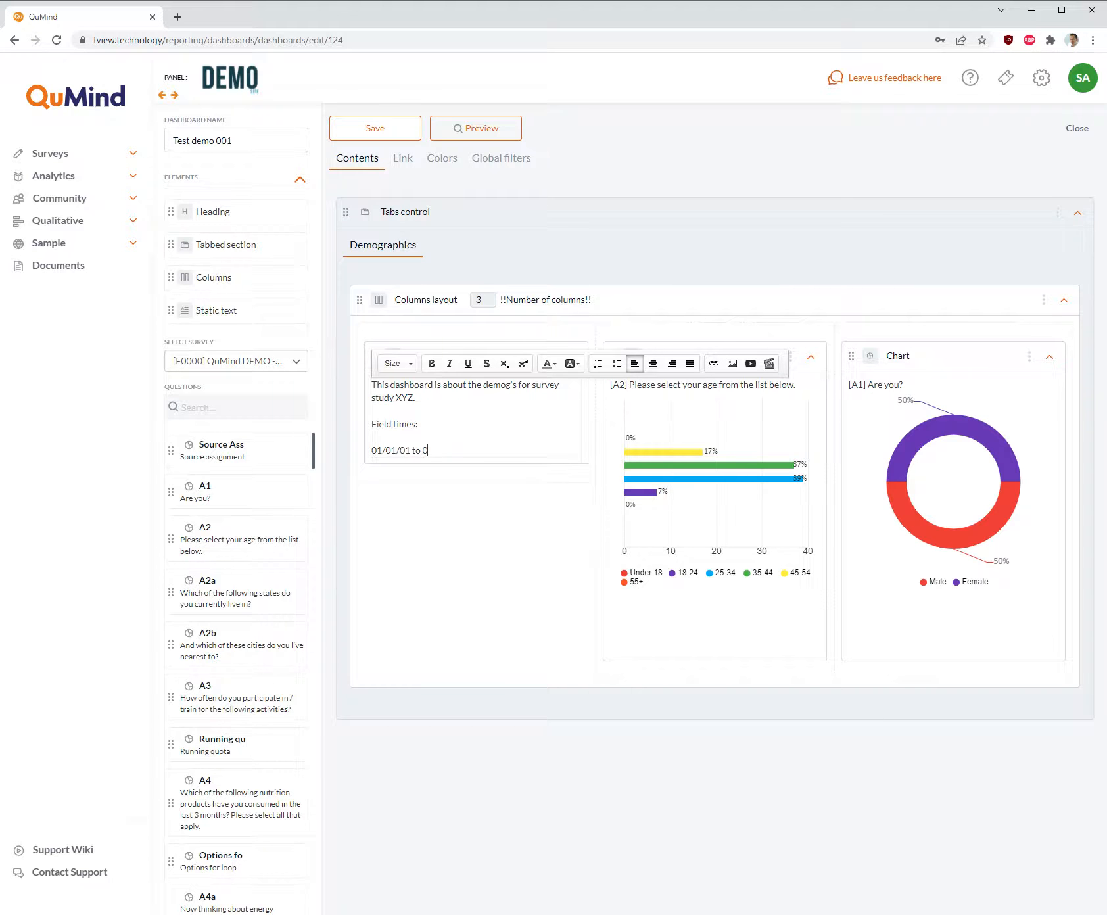
{"action": "type", "text": "2/02/02"}
{"action": "key", "text": "Return"}
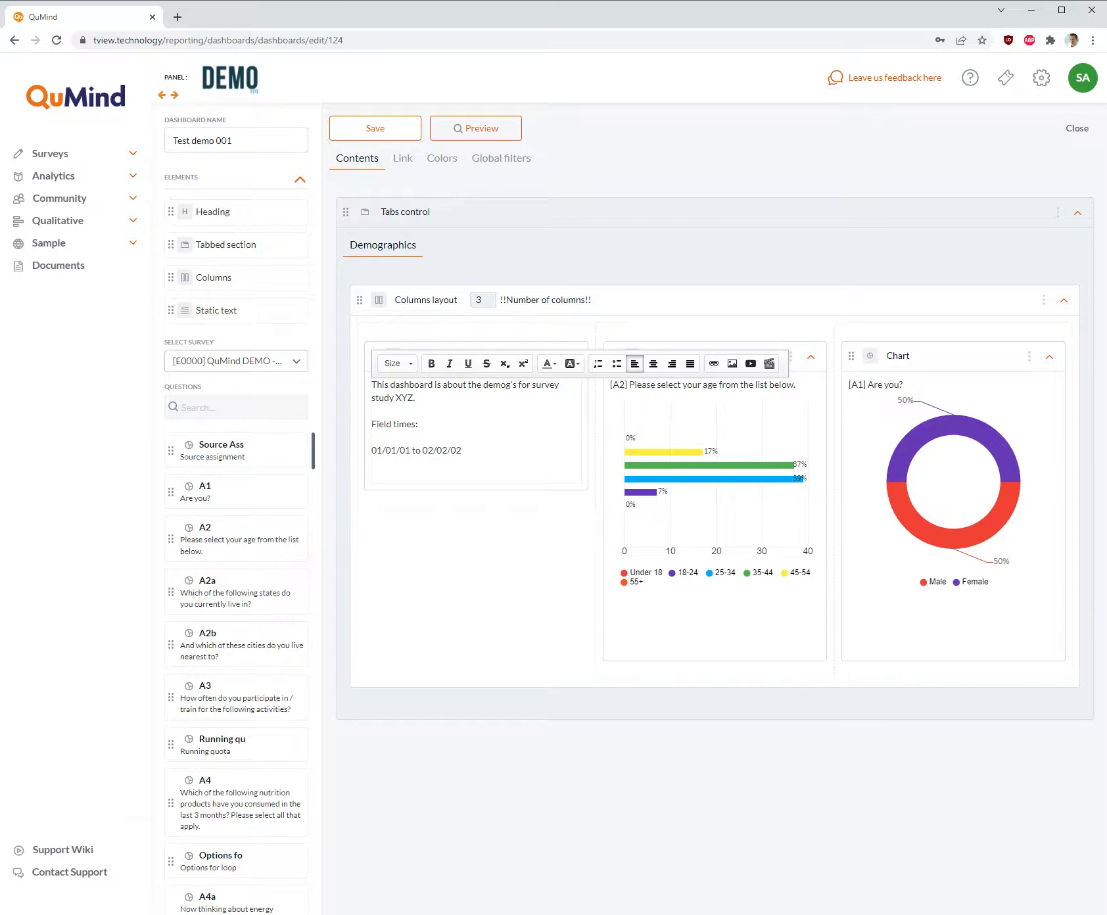
- Insert the bottle image LN_566035_BP_4.png from the media library below the field dates, with a width of 100
{"action": "left_click", "coordinate": [731, 367]}
{"action": "left_click", "coordinate": [684, 395]}
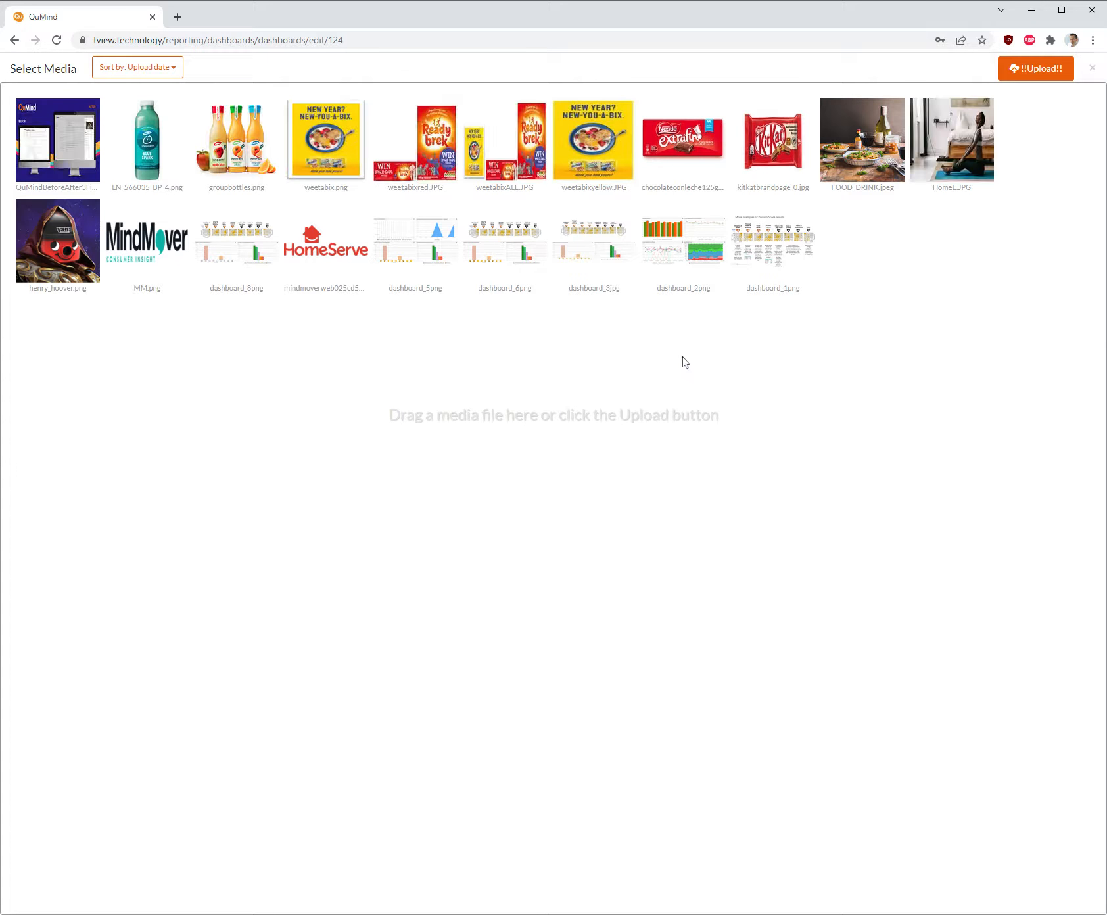
{"action": "left_click", "coordinate": [148, 147]}
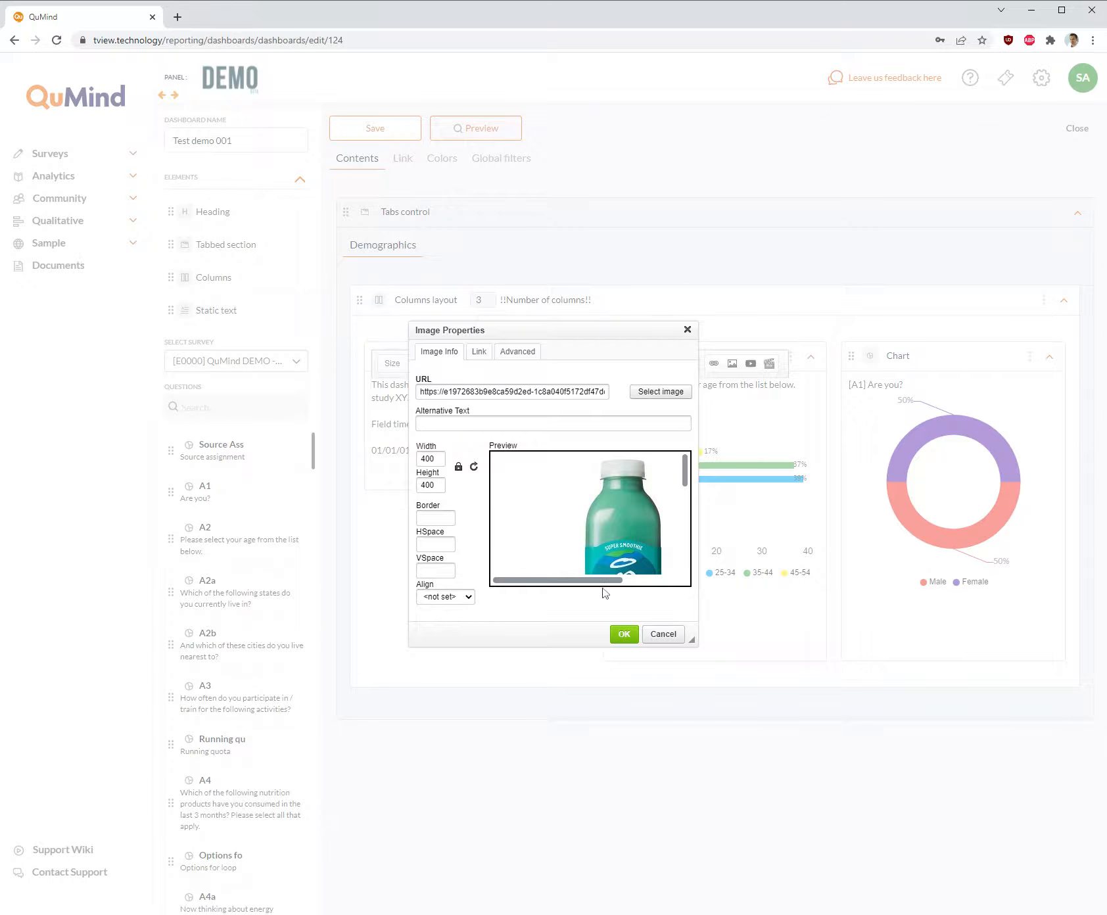
{"action": "left_click_drag", "start_coordinate": [436, 459], "coordinate": [388, 458]}
{"action": "type", "text": "100"}
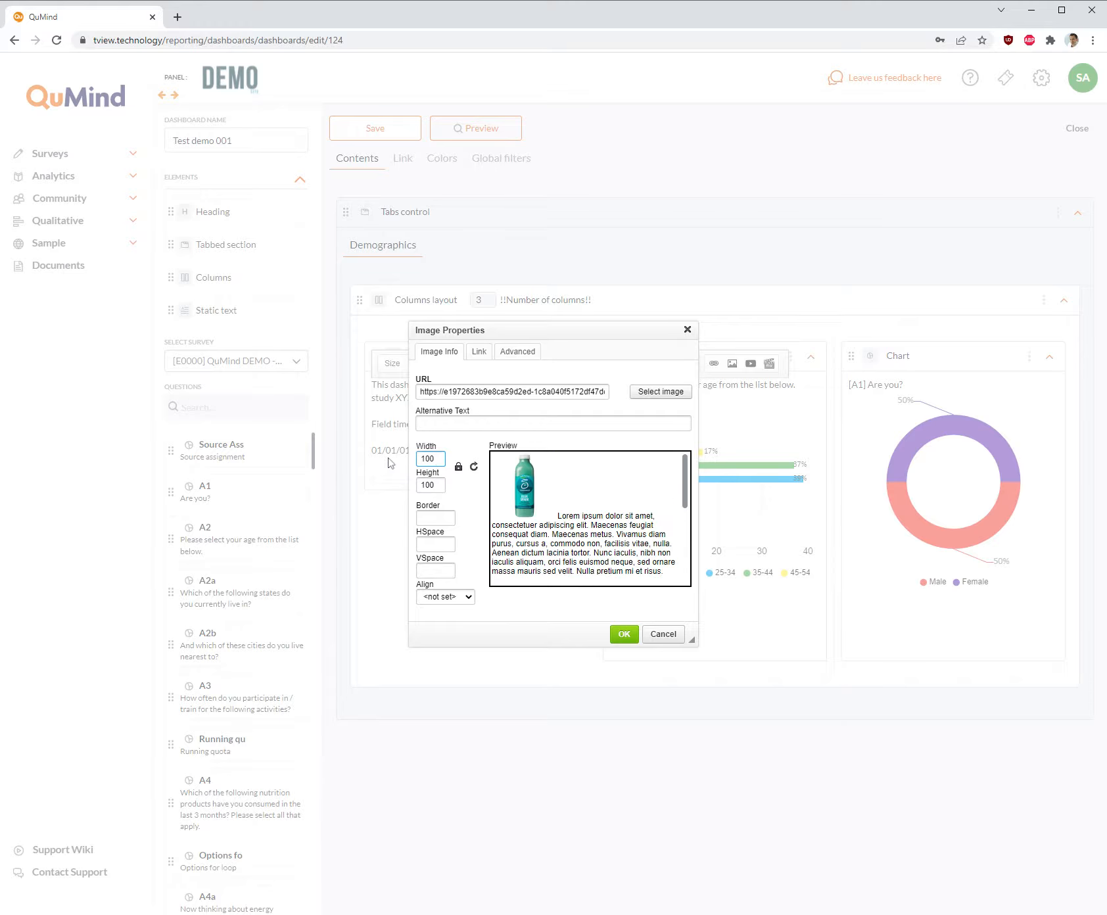
{"action": "left_click", "coordinate": [445, 484]}
{"action": "left_click", "coordinate": [626, 635]}
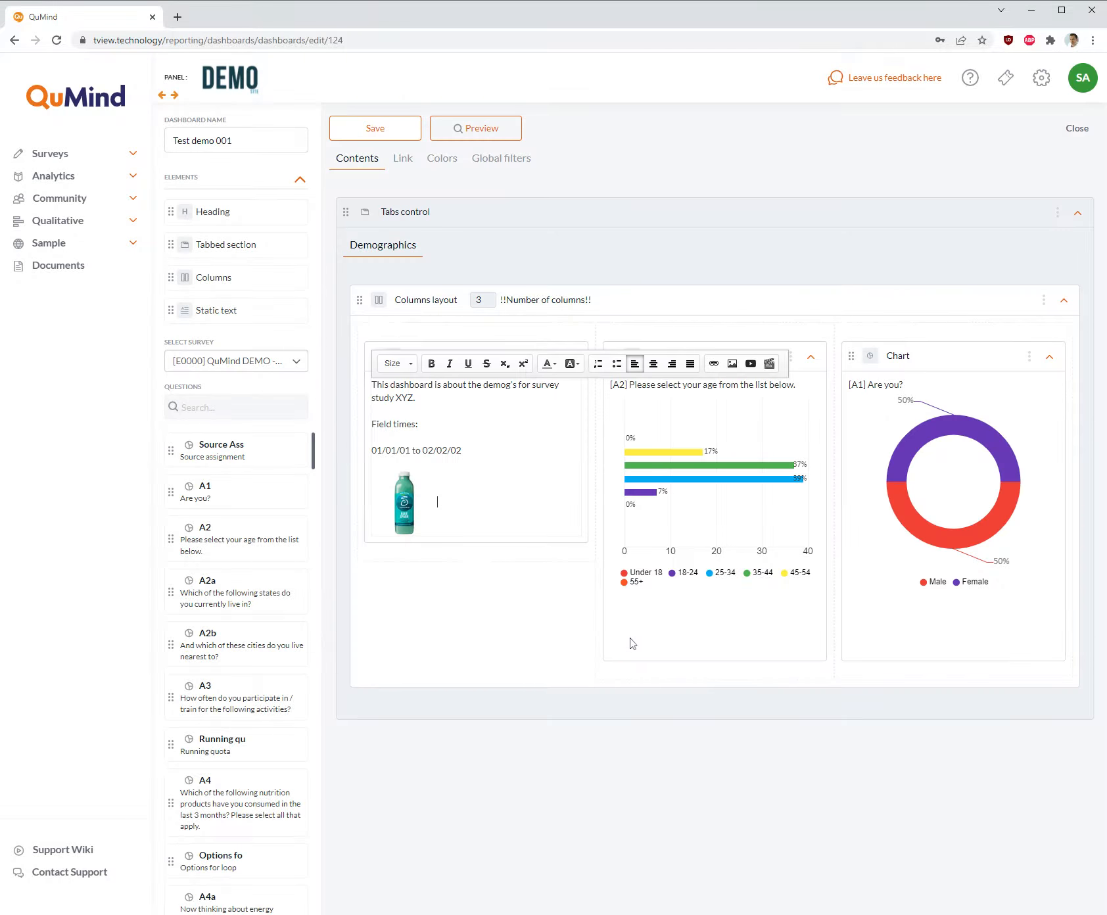
- Add blank lines below the bottle image and enlarge the image to a width of 200
{"action": "key", "text": "Return"}
{"action": "key", "text": "Return"}
{"action": "key", "text": "Return"}
{"action": "key", "text": "Return"}
{"action": "key", "text": "Return"}
{"action": "key", "text": "Return"}
{"action": "key", "text": "Return"}
{"action": "key", "text": "Return"}
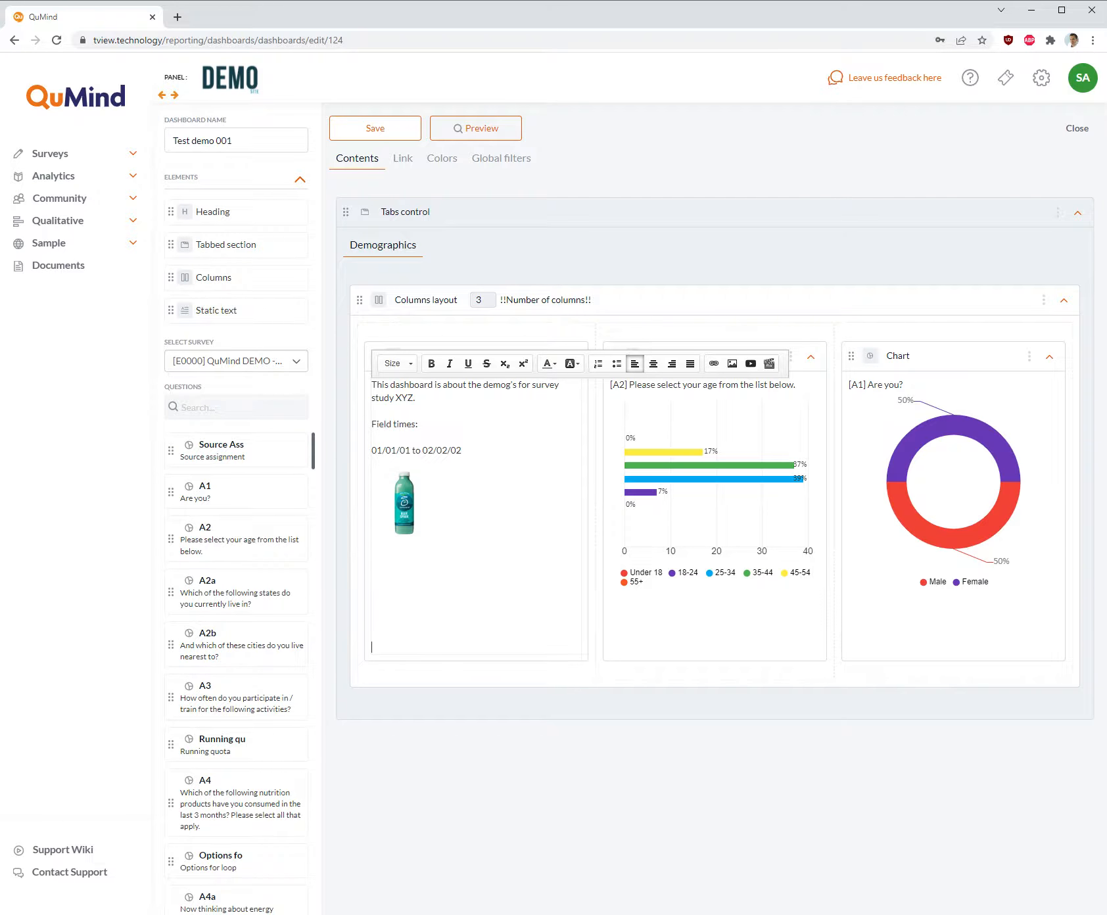
{"action": "double_click", "coordinate": [403, 513]}
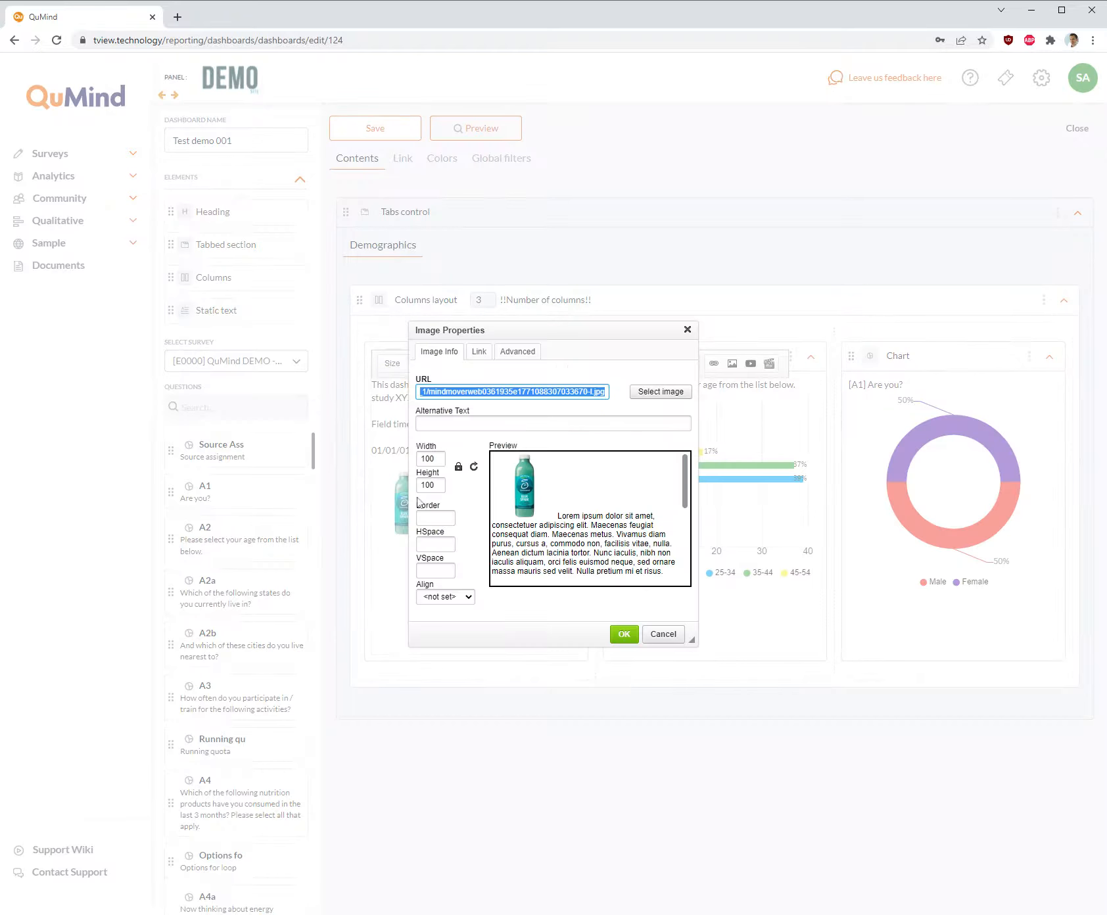
{"action": "double_click", "coordinate": [428, 459]}
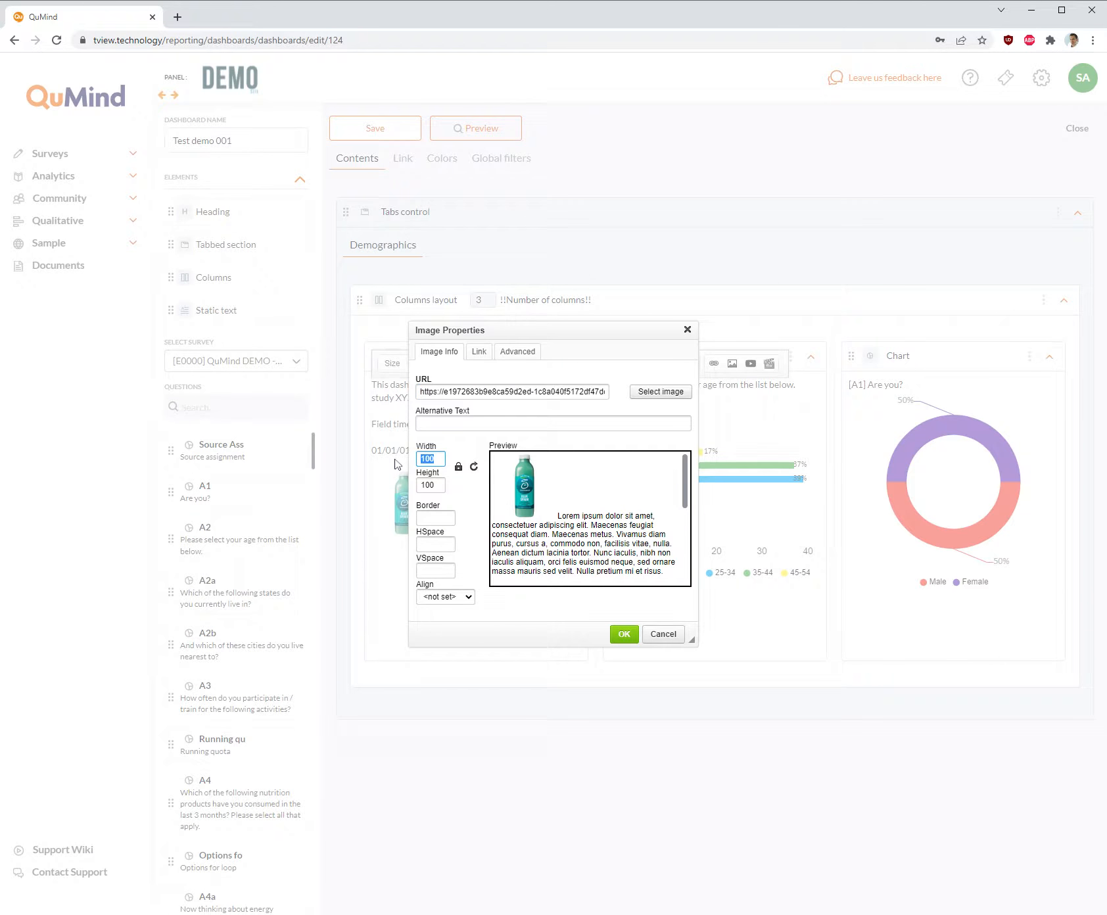
{"action": "type", "text": "200"}
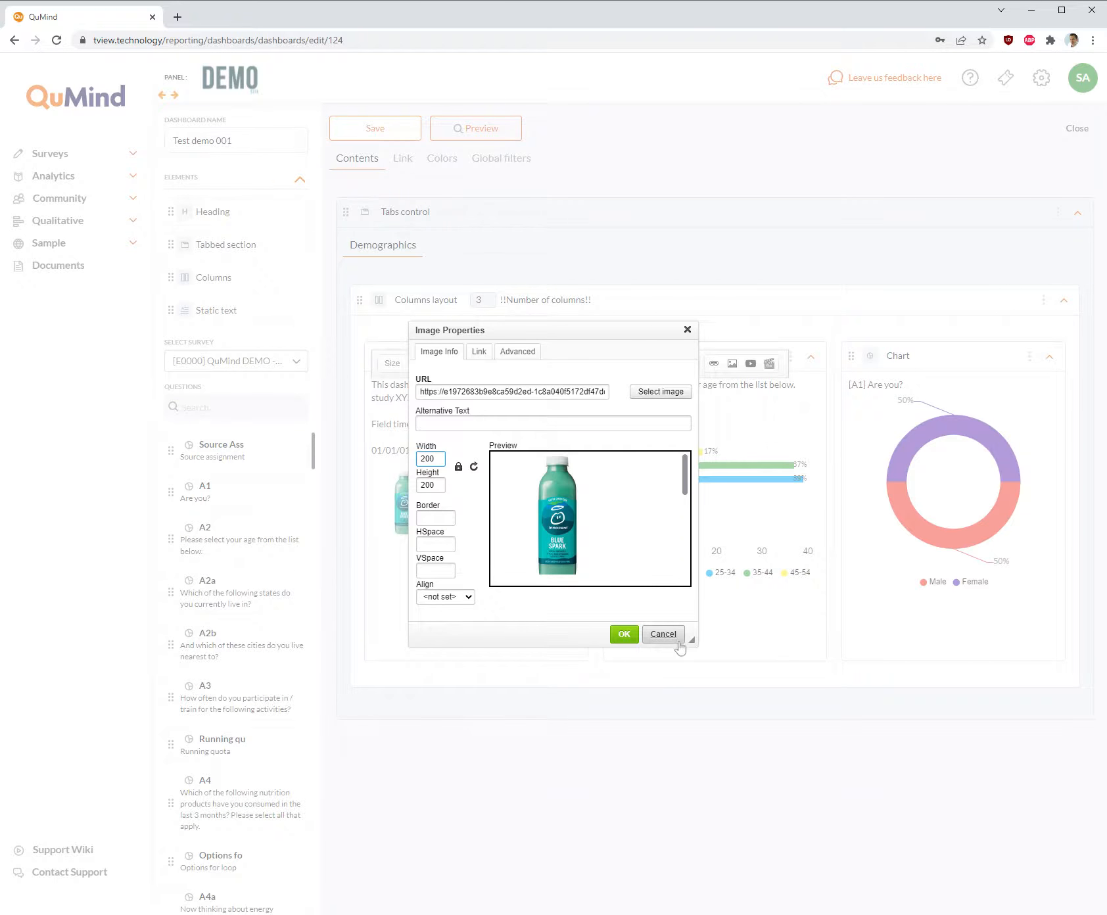
{"action": "left_click", "coordinate": [625, 634]}
- Delete the surplus blank lines below the bottle image and finish editing the static text
{"action": "left_click", "coordinate": [372, 660]}
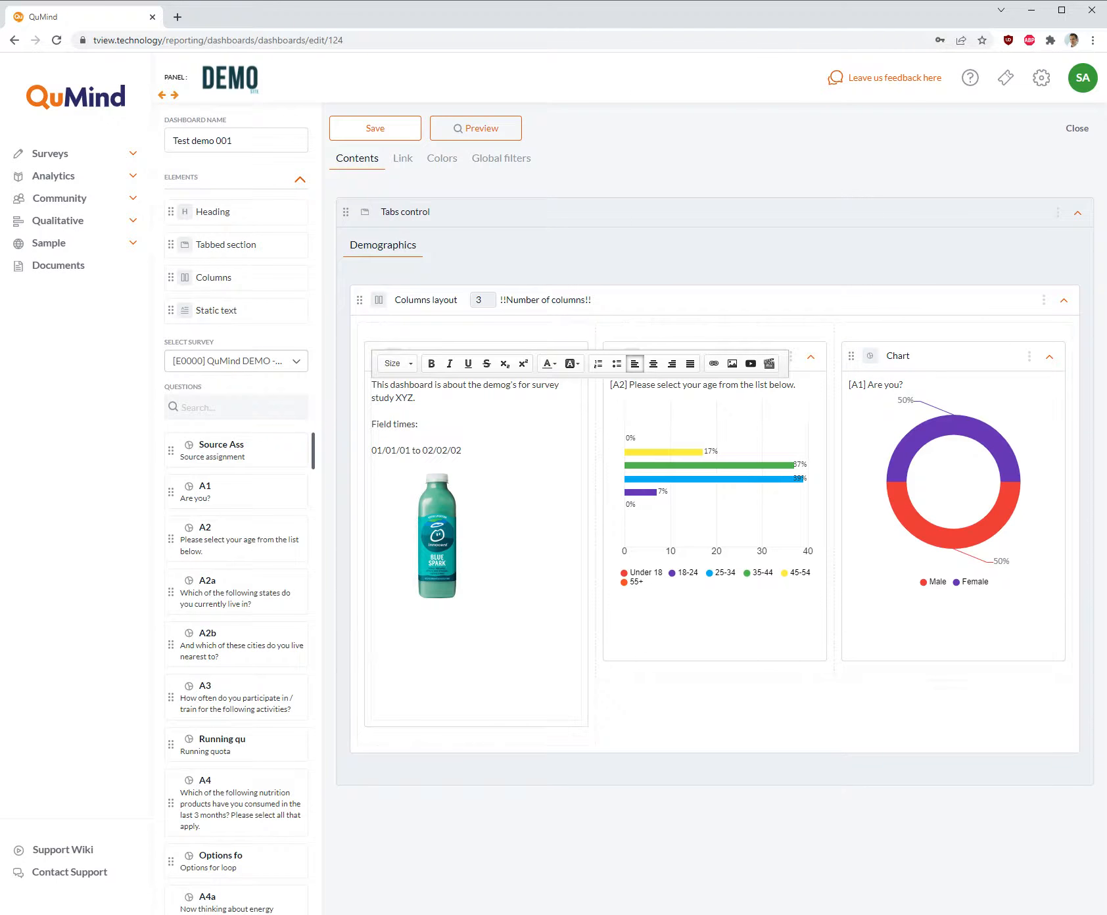
{"action": "key", "text": "BackSpace"}
{"action": "key", "text": "BackSpace"}
{"action": "key", "text": "BackSpace"}
{"action": "key", "text": "BackSpace"}
{"action": "key", "text": "BackSpace"}
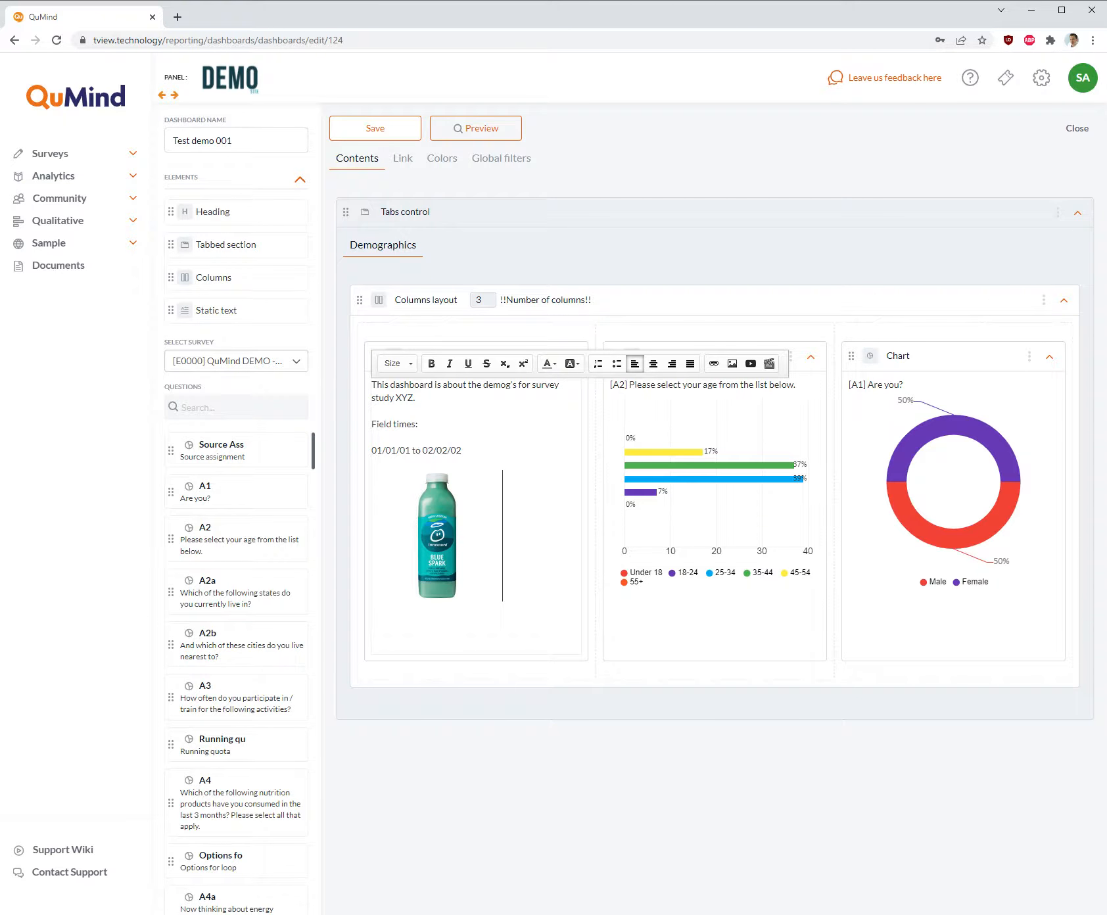
{"action": "left_click", "coordinate": [749, 791]}
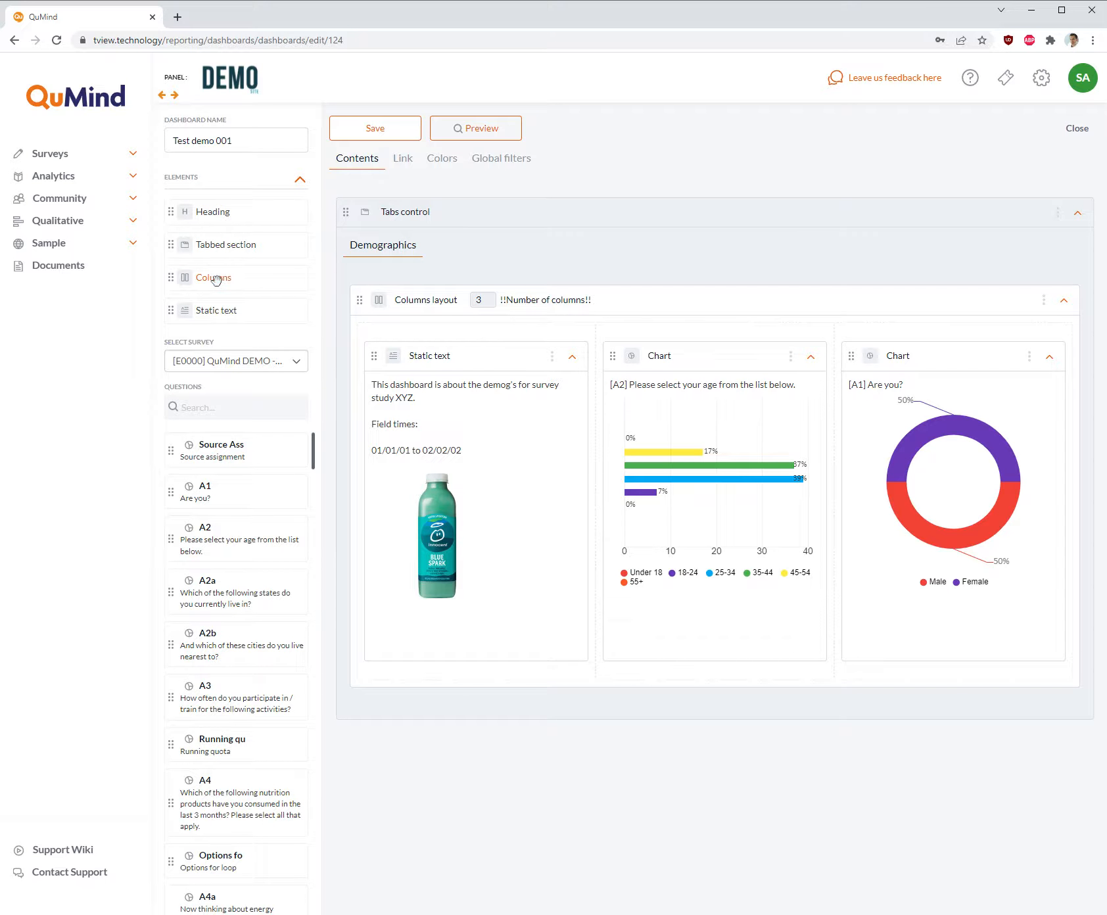
- Add a two-column layout below the three-column one and place question A6 (sports nutrition product use) in its second column
{"action": "left_click_drag", "start_coordinate": [215, 281], "coordinate": [769, 702]}
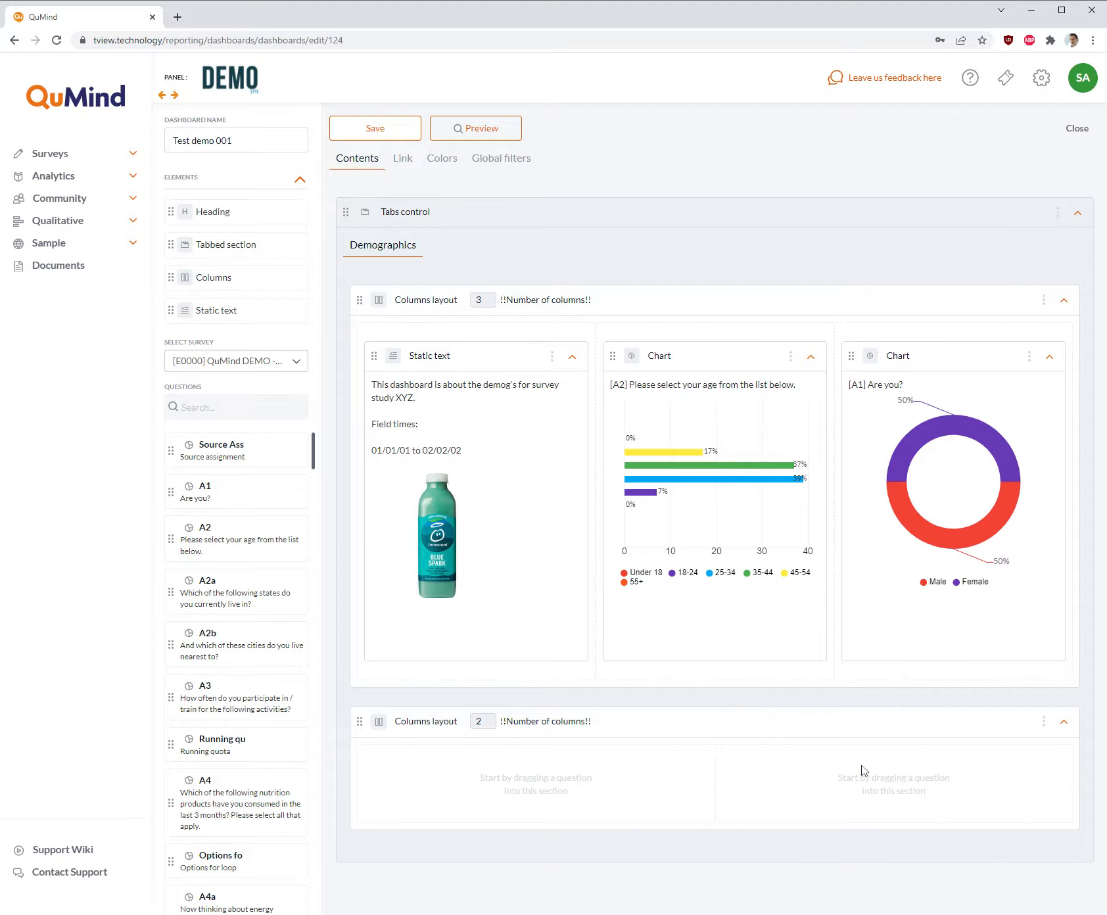
{"action": "scroll", "coordinate": [263, 548], "scroll_direction": "down", "scroll_amount": 7}
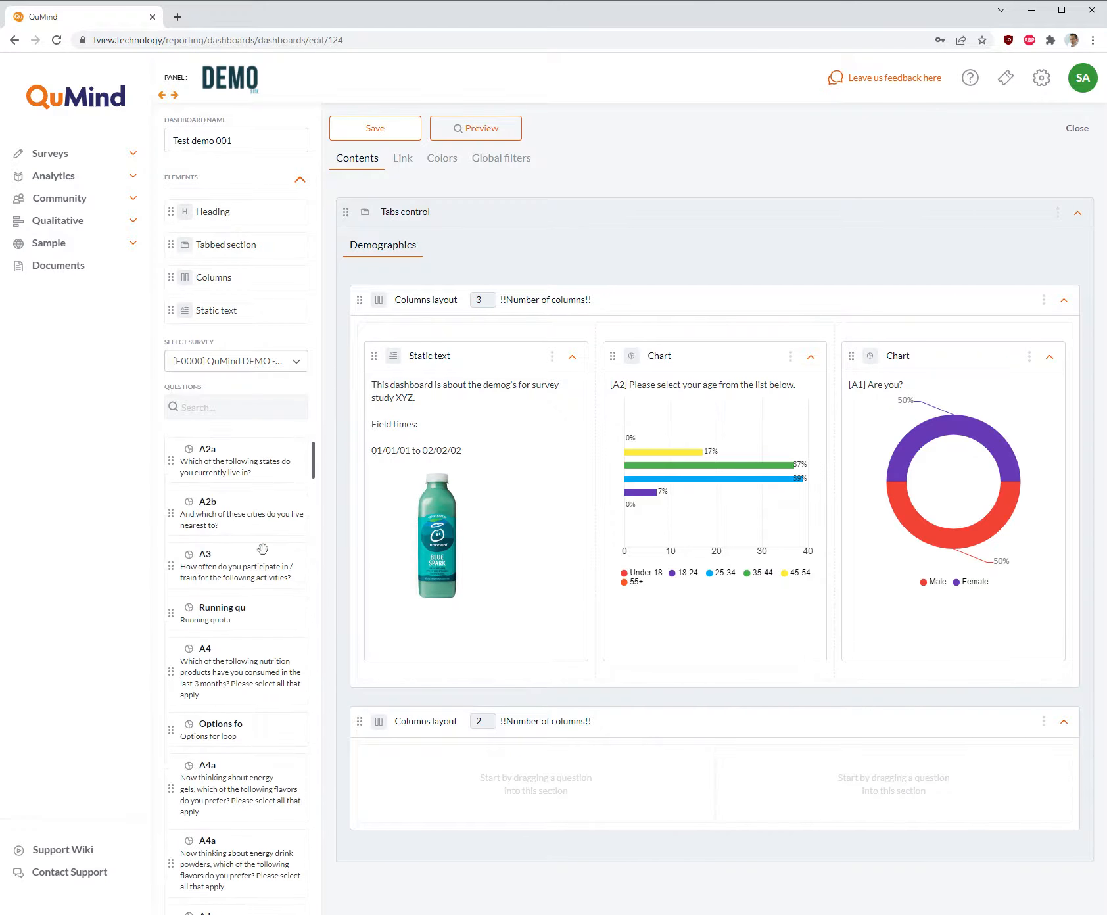
{"action": "scroll", "coordinate": [240, 539], "scroll_direction": "down", "scroll_amount": 5}
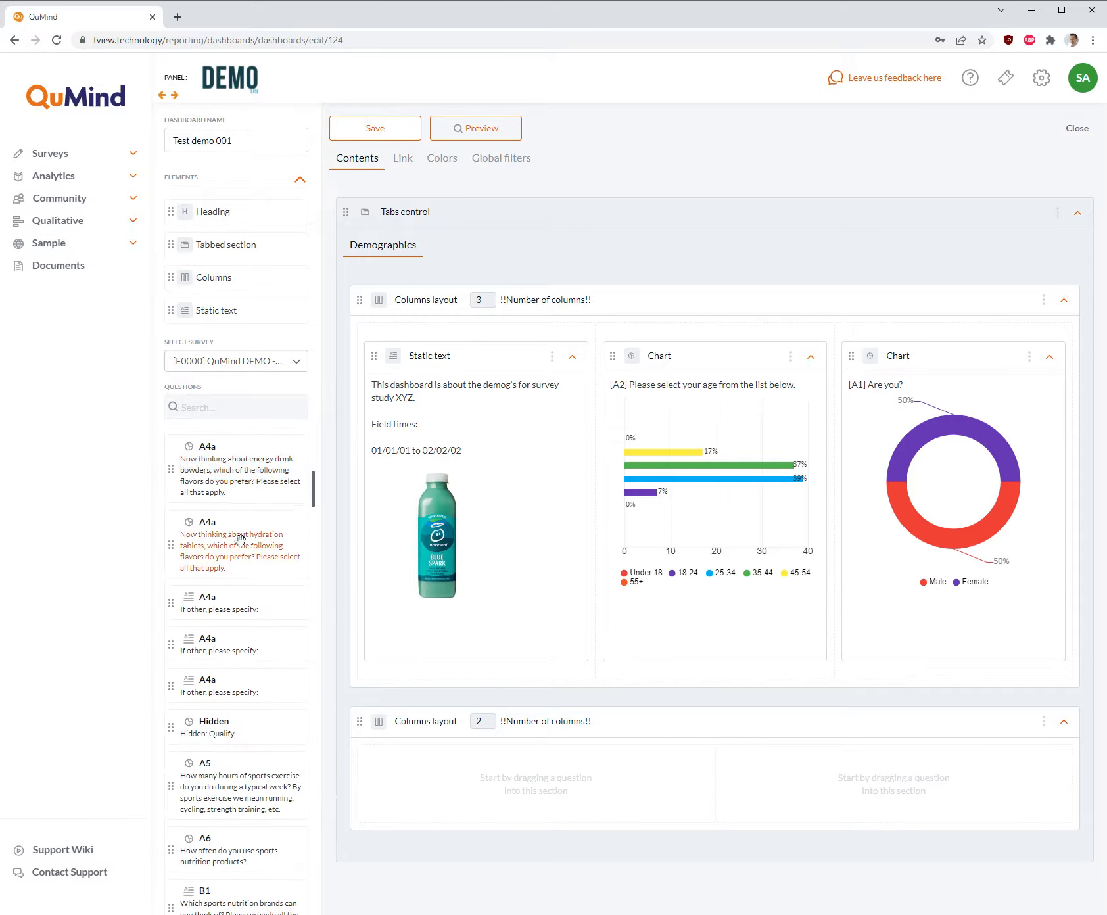
{"action": "left_click_drag", "start_coordinate": [227, 581], "coordinate": [866, 750]}
{"action": "scroll", "coordinate": [867, 749], "scroll_direction": "down", "scroll_amount": 4}
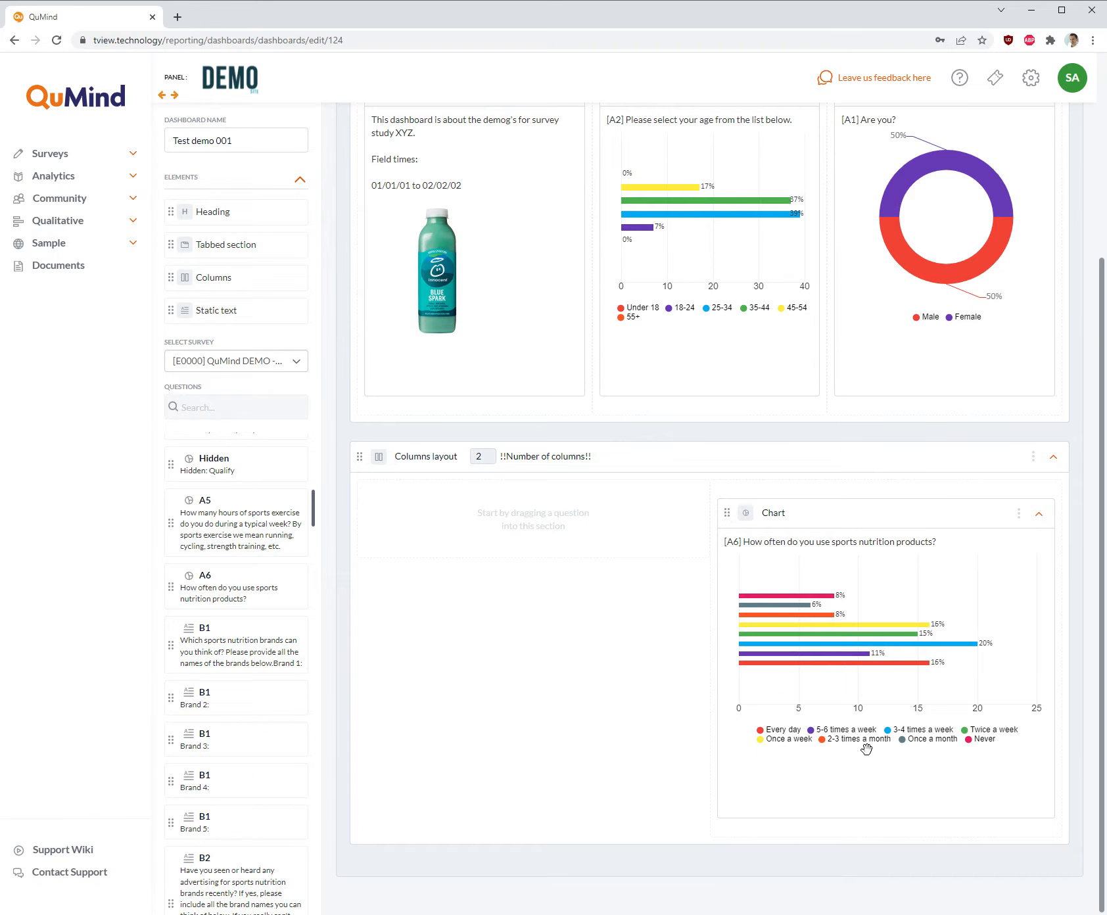
- Place text question B2a (endurance sport nutrition brands, Brand 1) in the first column of the two-column layout and save the dashboard
{"action": "scroll", "coordinate": [187, 698], "scroll_direction": "down", "scroll_amount": 6}
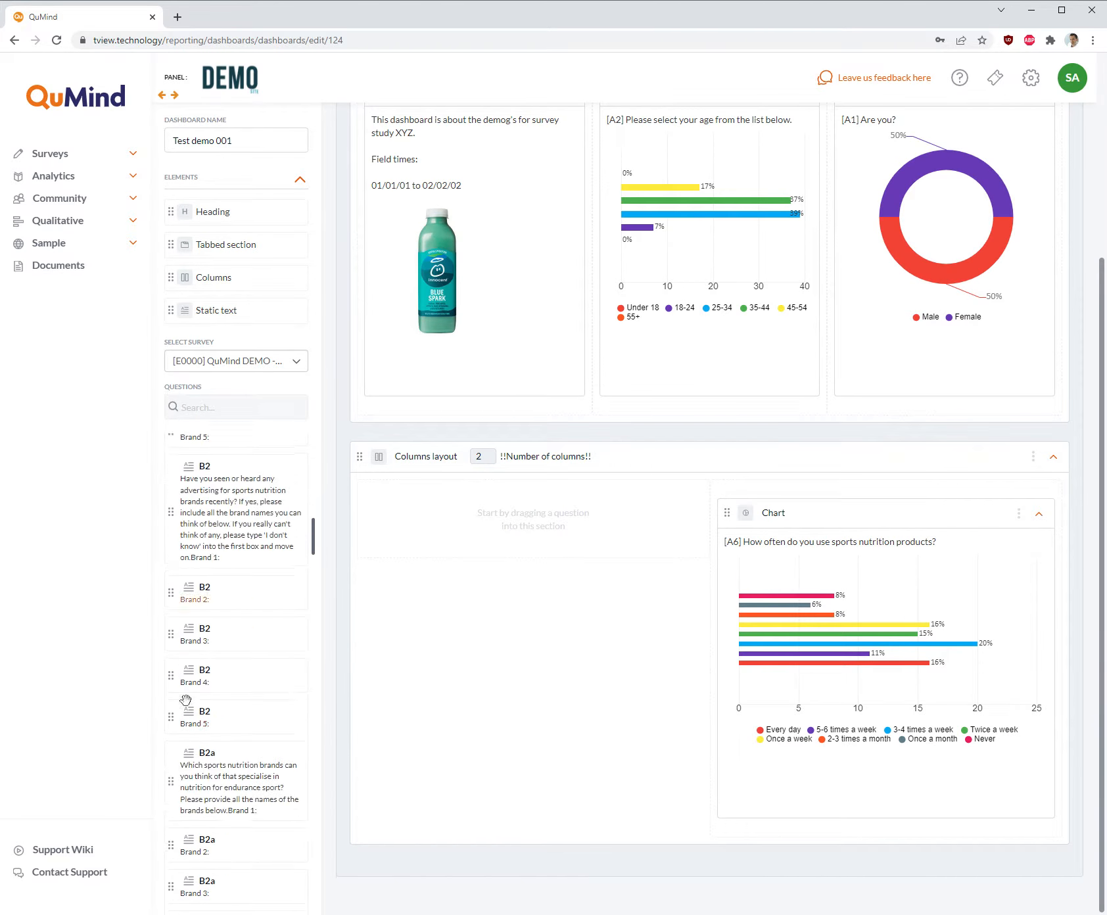
{"action": "left_click_drag", "start_coordinate": [210, 763], "coordinate": [518, 478]}
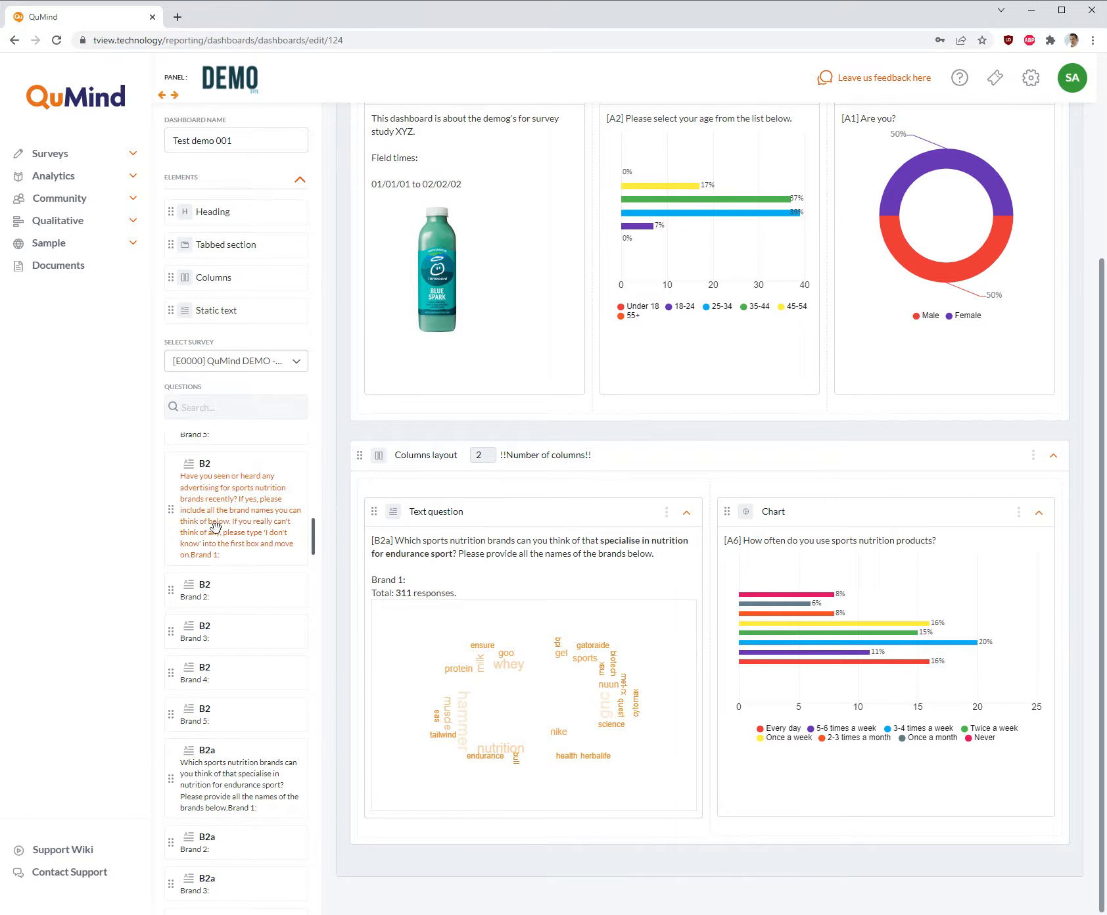
{"action": "scroll", "coordinate": [215, 525], "scroll_direction": "down", "scroll_amount": 1}
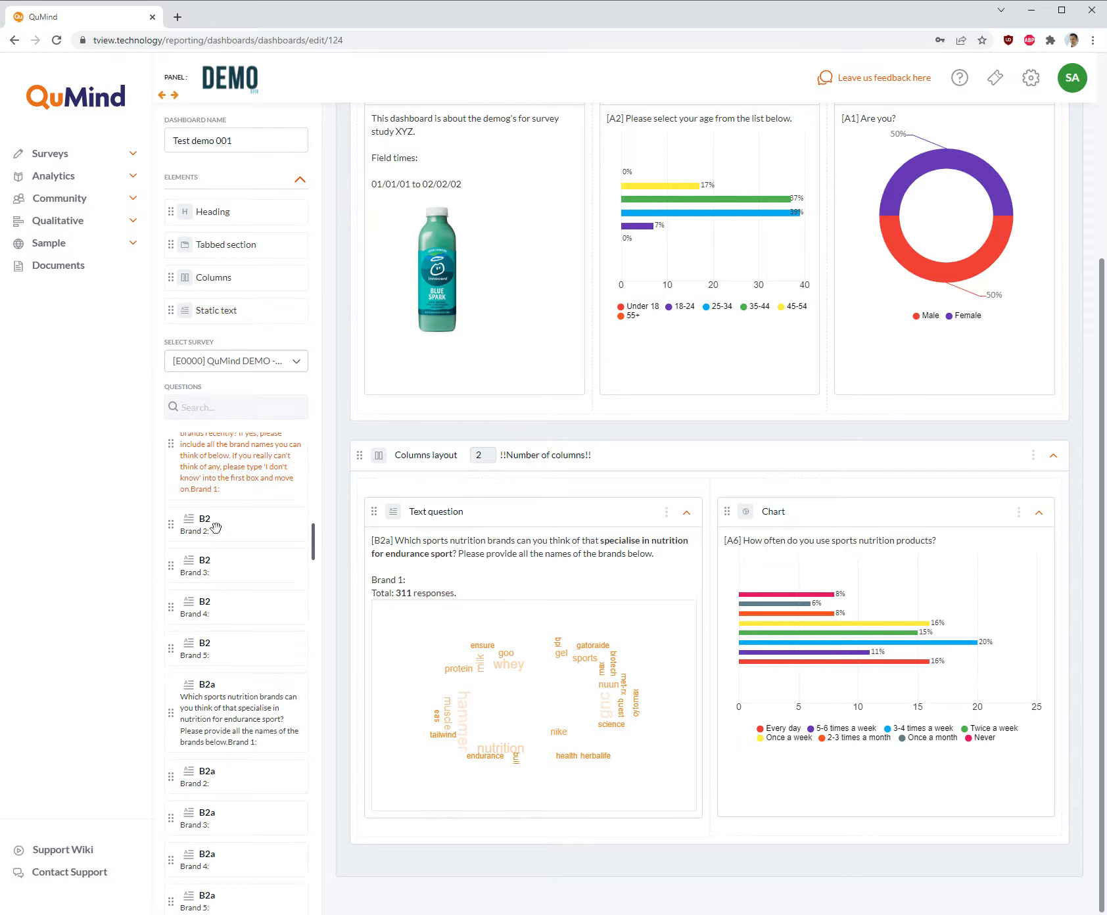
{"action": "scroll", "coordinate": [215, 526], "scroll_direction": "down", "scroll_amount": 1}
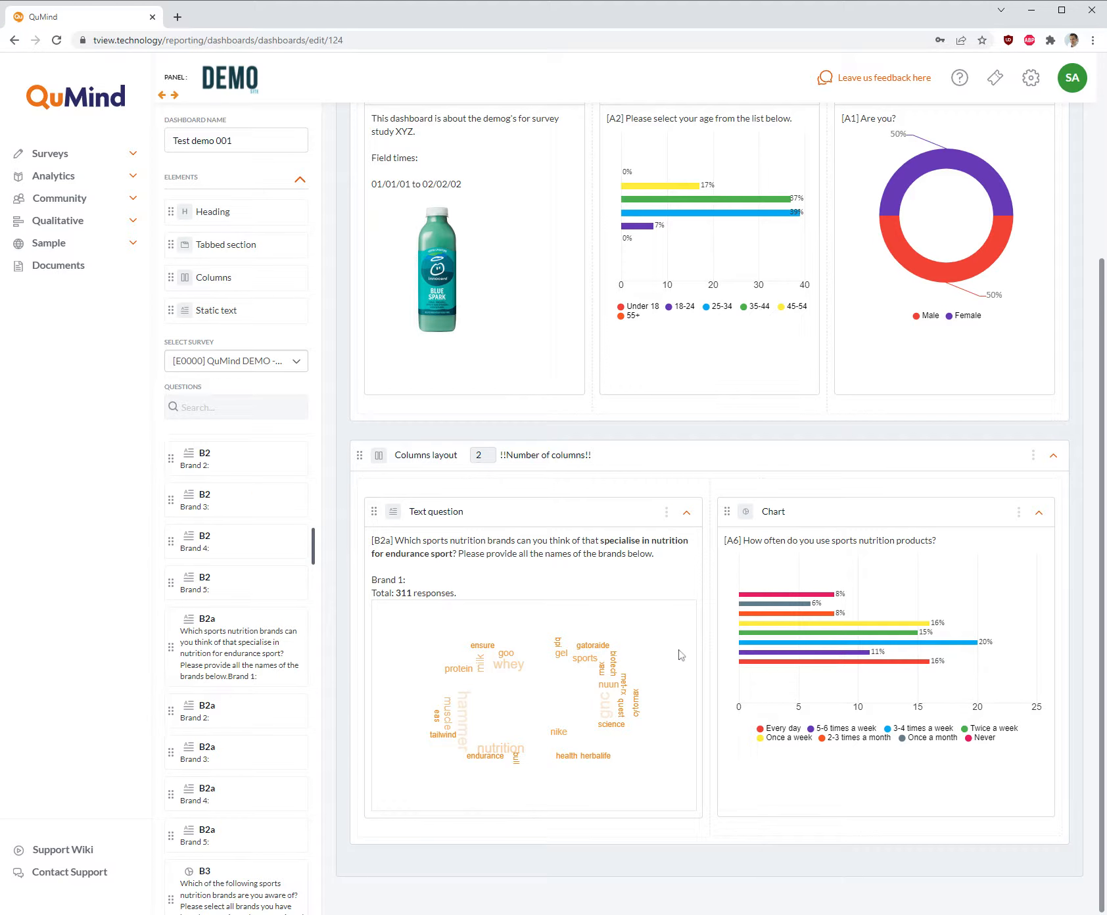
{"action": "scroll", "coordinate": [680, 656], "scroll_direction": "up", "scroll_amount": 4}
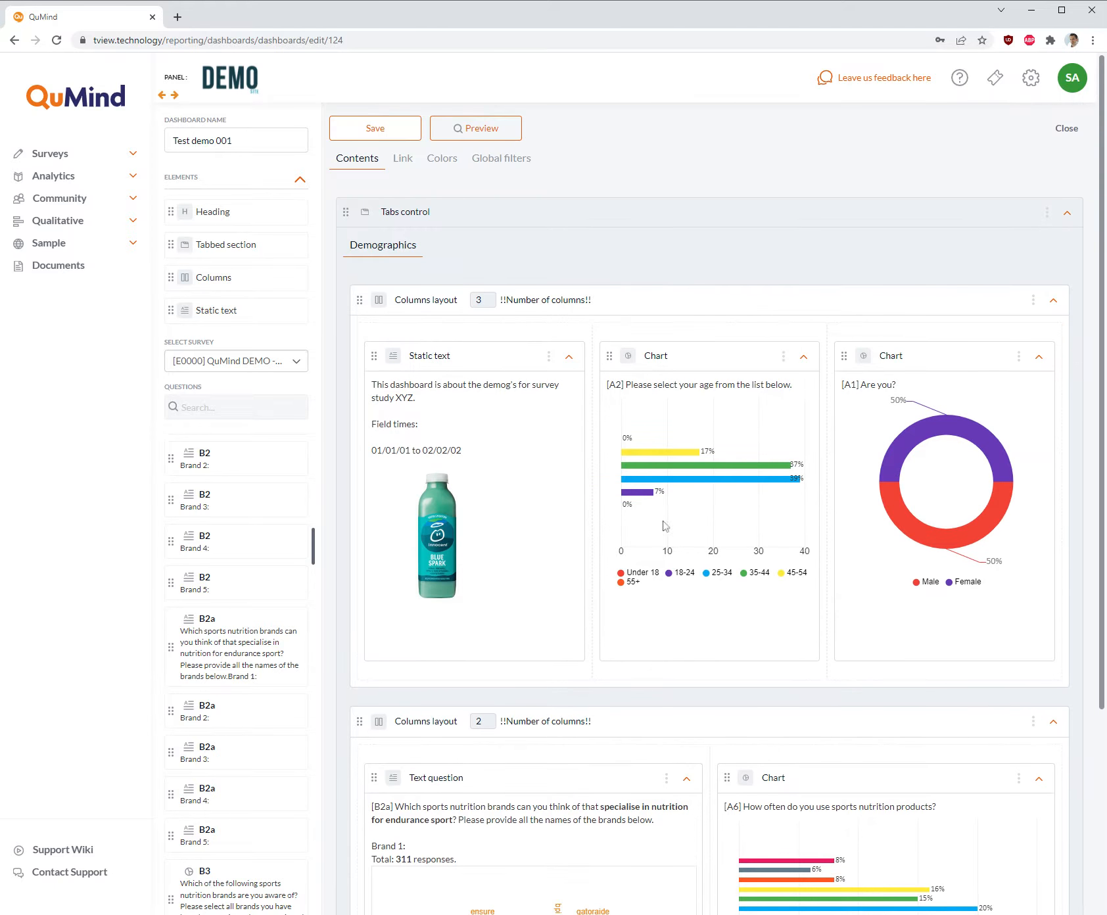
{"action": "left_click", "coordinate": [385, 138]}
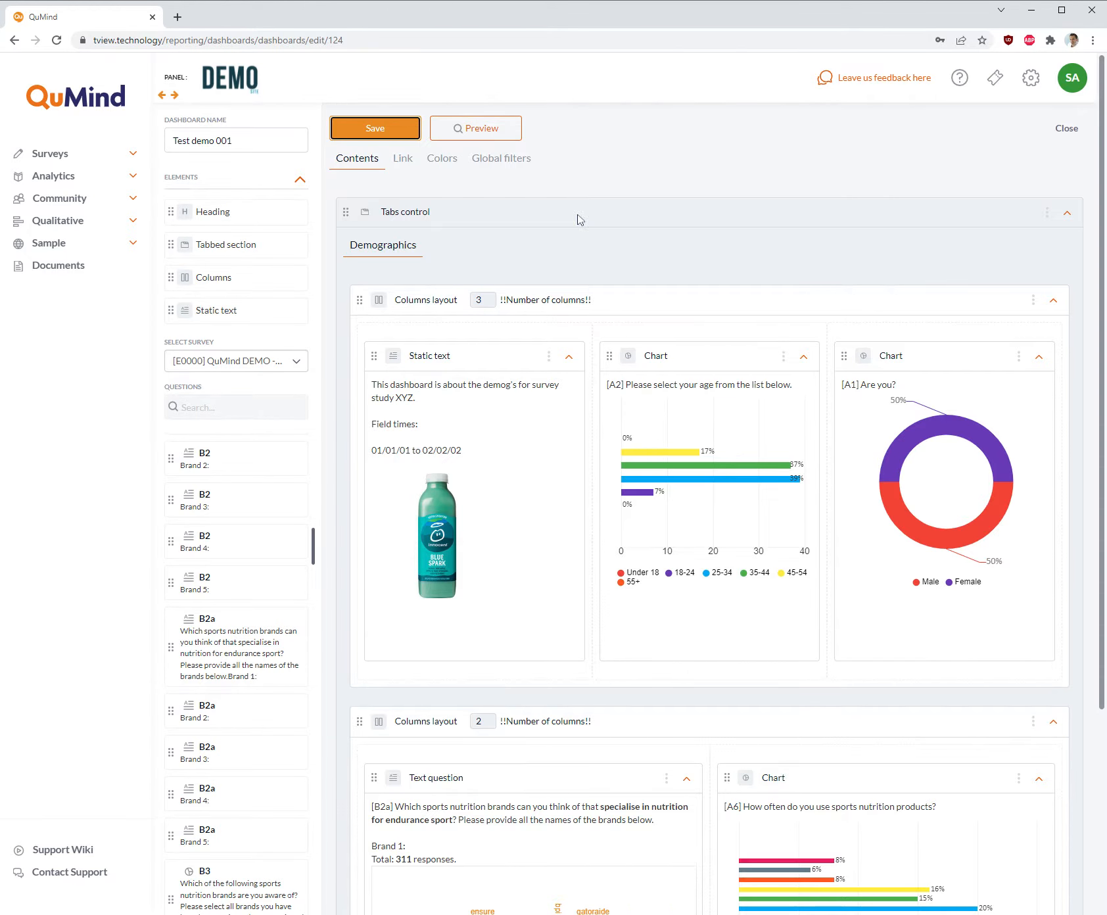
- Enable the public view for the dashboard, save it, and copy its public link to the clipboard
{"action": "scroll", "coordinate": [635, 358], "scroll_direction": "down", "scroll_amount": 4}
{"action": "scroll", "coordinate": [637, 358], "scroll_direction": "up", "scroll_amount": 4}
{"action": "left_click", "coordinate": [406, 164]}
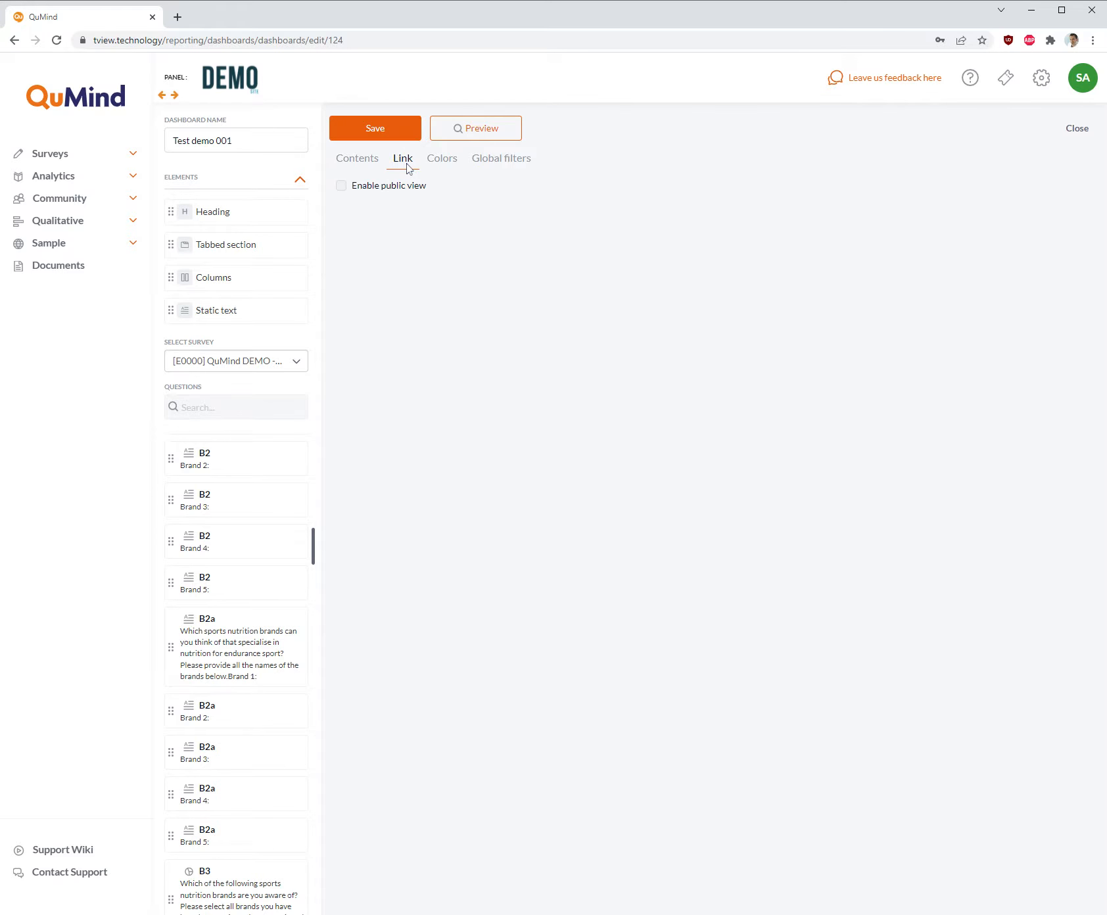
{"action": "left_click", "coordinate": [342, 186]}
{"action": "left_click", "coordinate": [370, 135]}
{"action": "left_click", "coordinate": [403, 222]}
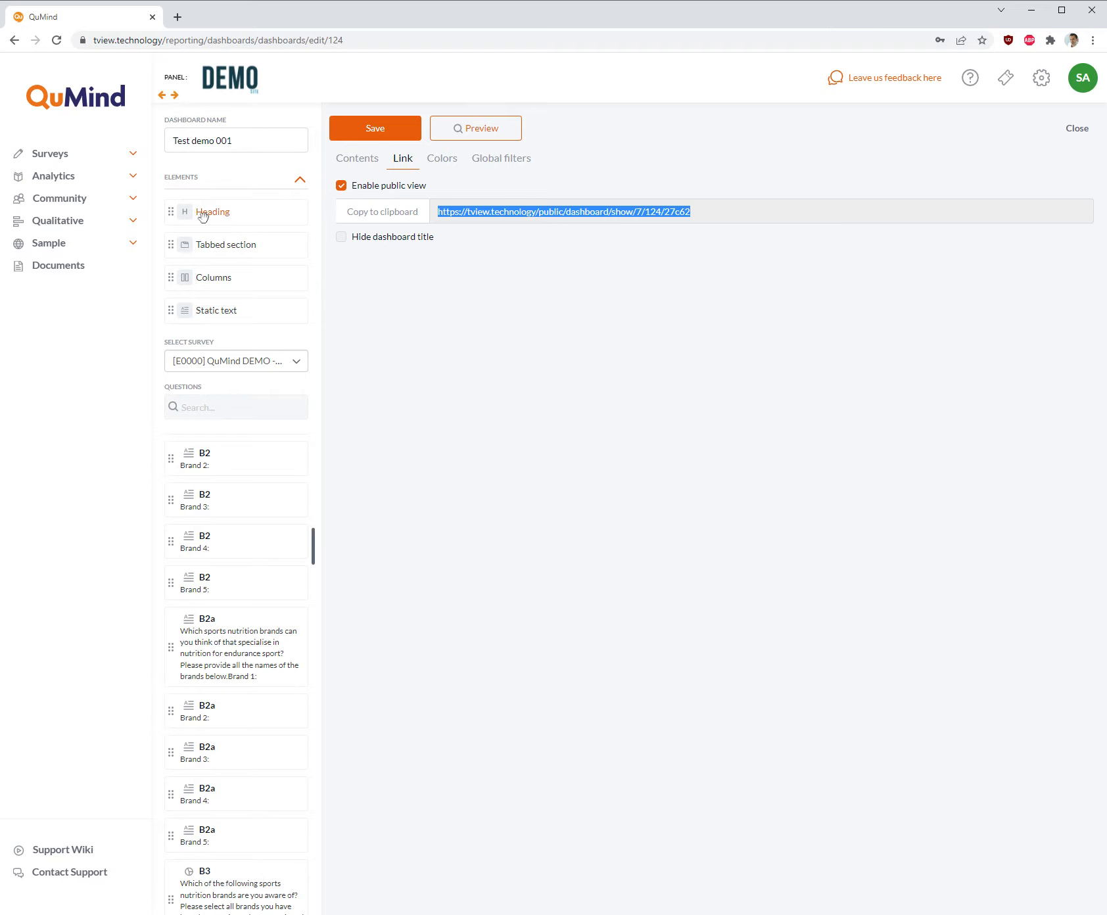
- Leave the dashboard editor and open the overview of analytics dashboards
{"action": "left_click", "coordinate": [133, 186]}
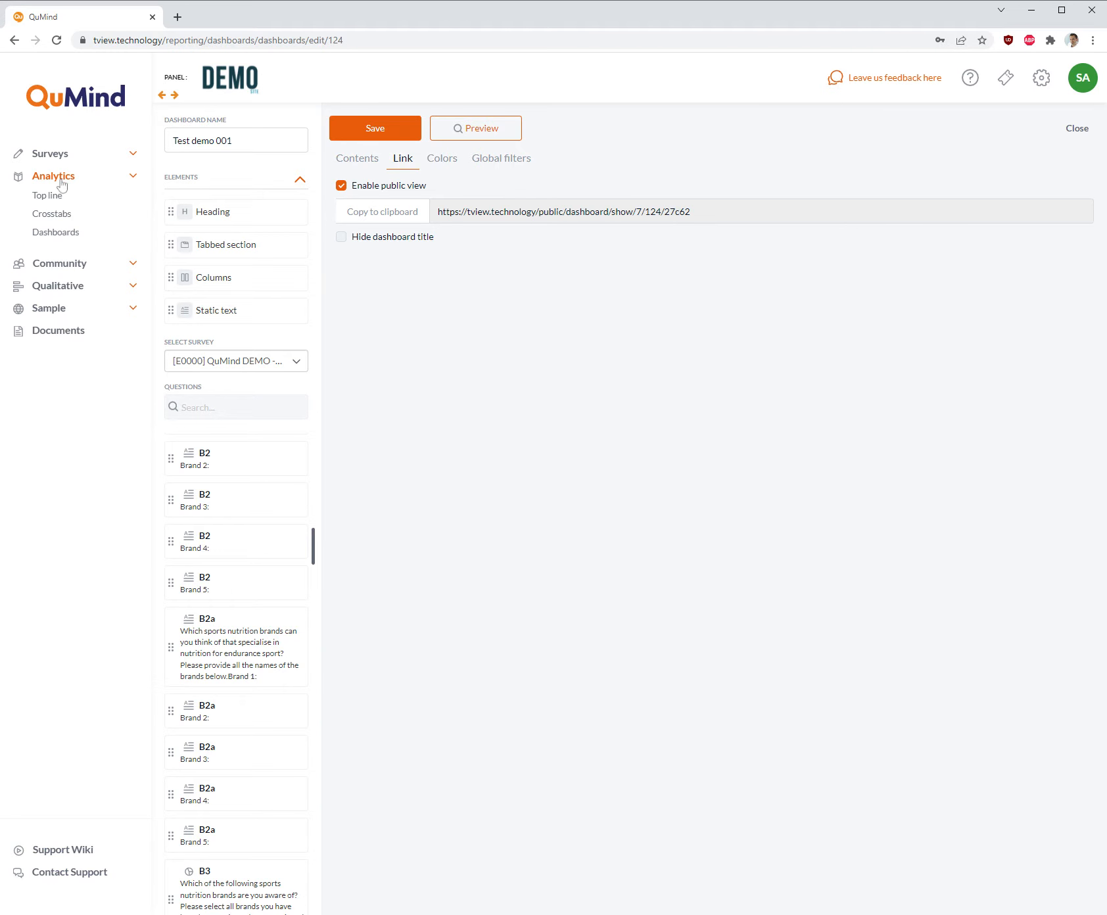
{"action": "left_click", "coordinate": [57, 234]}
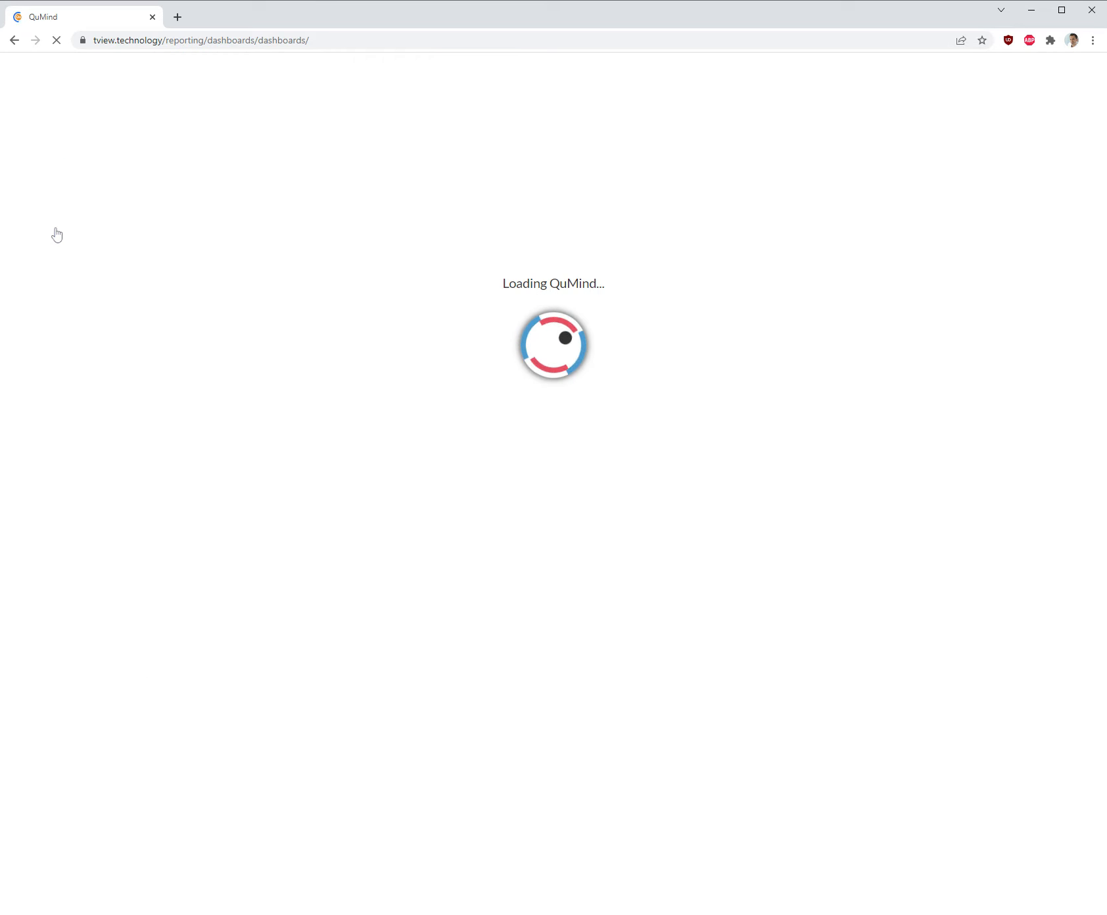